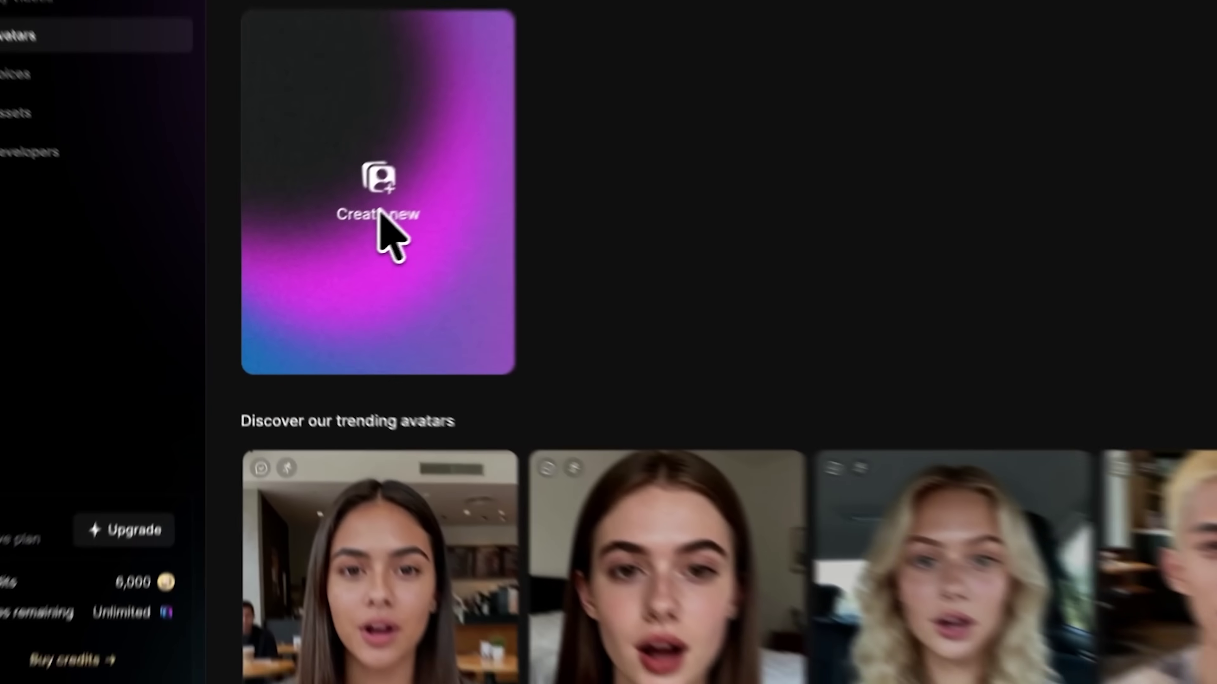
# Step: Create a new AI influencer avatar in Portrait (9:16) format
pyautogui.click(380, 215)
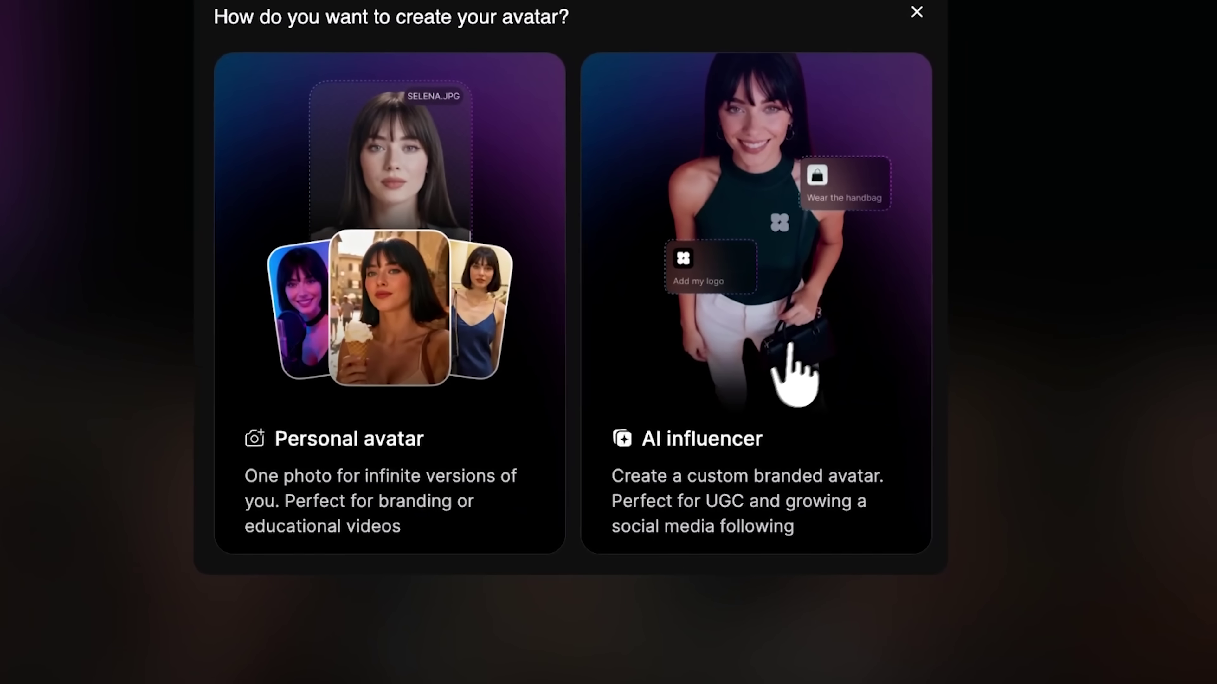
pyautogui.click(742, 308)
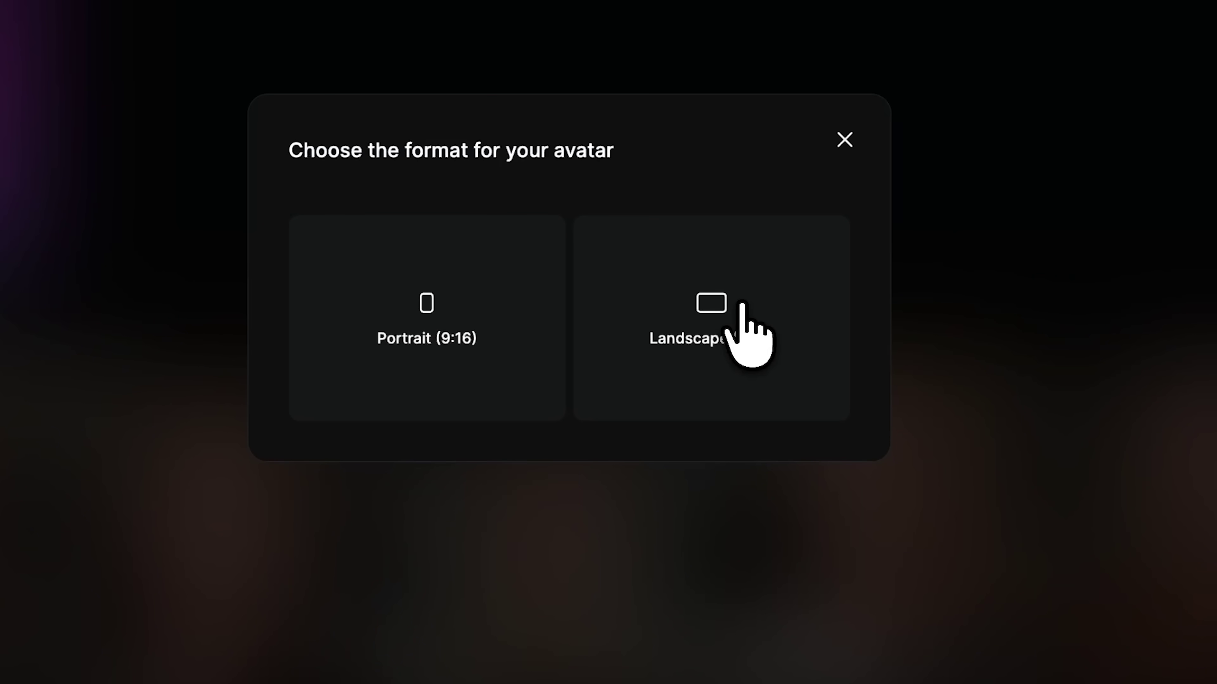
pyautogui.click(427, 316)
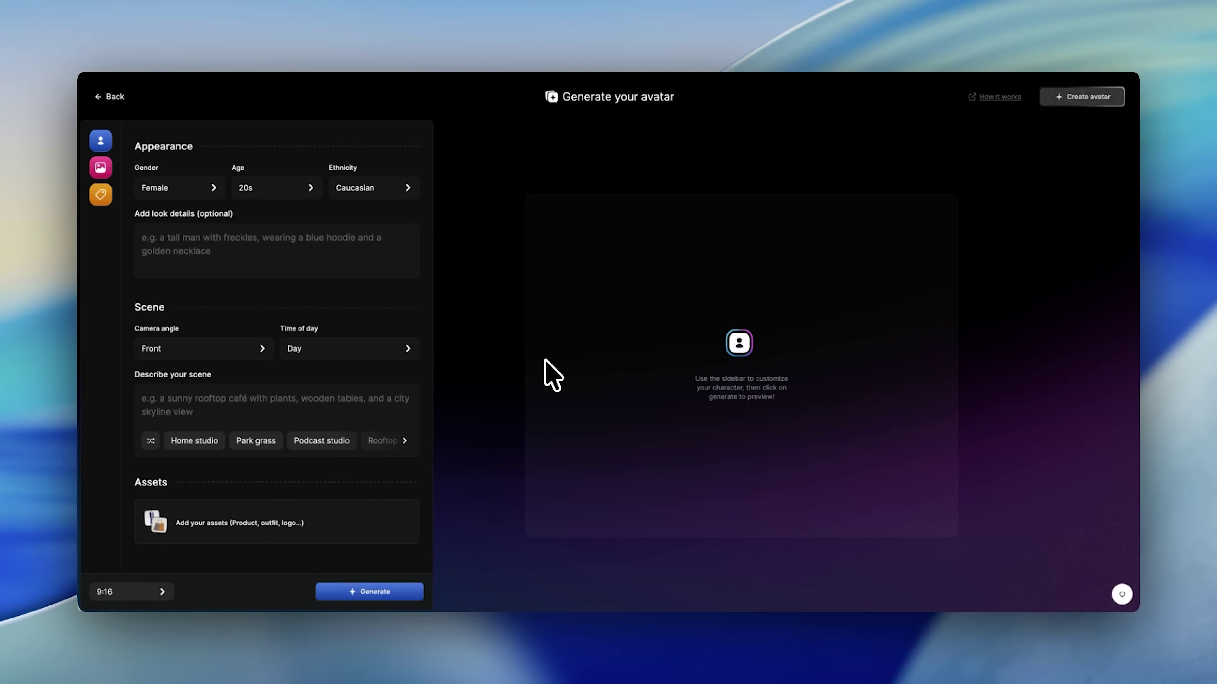
# Step: Keep Female, 20s and Caucasian for the avatar and type its look details
pyautogui.click(197, 191)
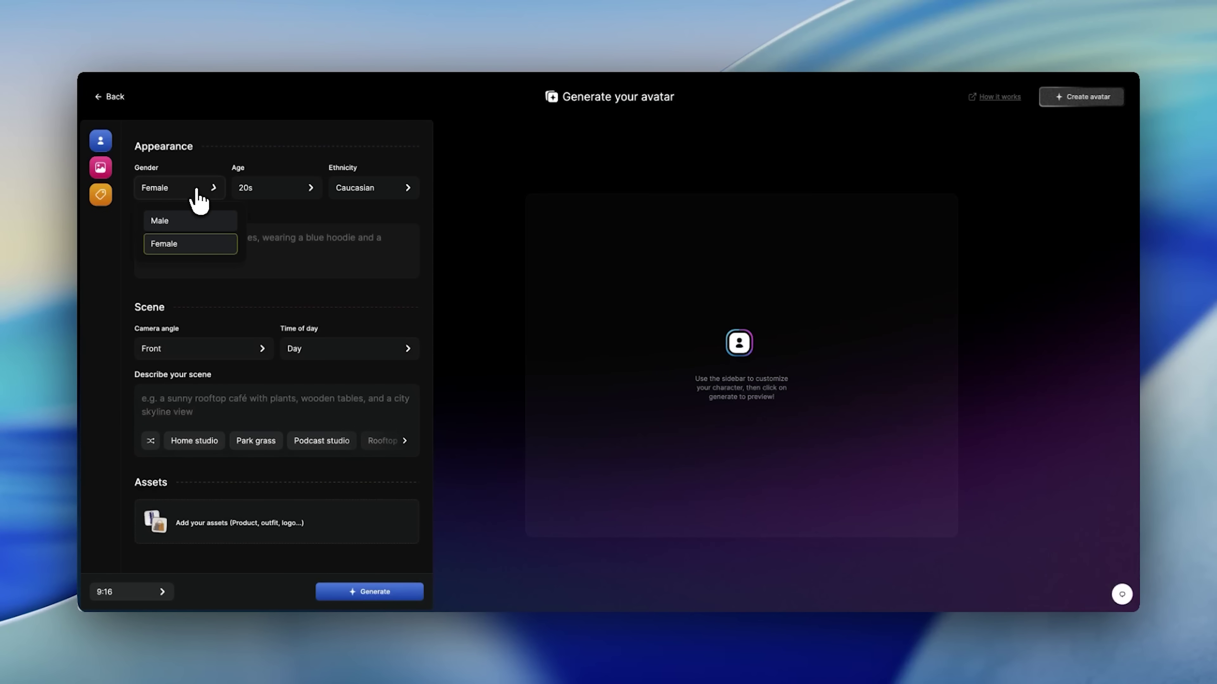
pyautogui.click(198, 194)
pyautogui.click(262, 195)
pyautogui.click(266, 197)
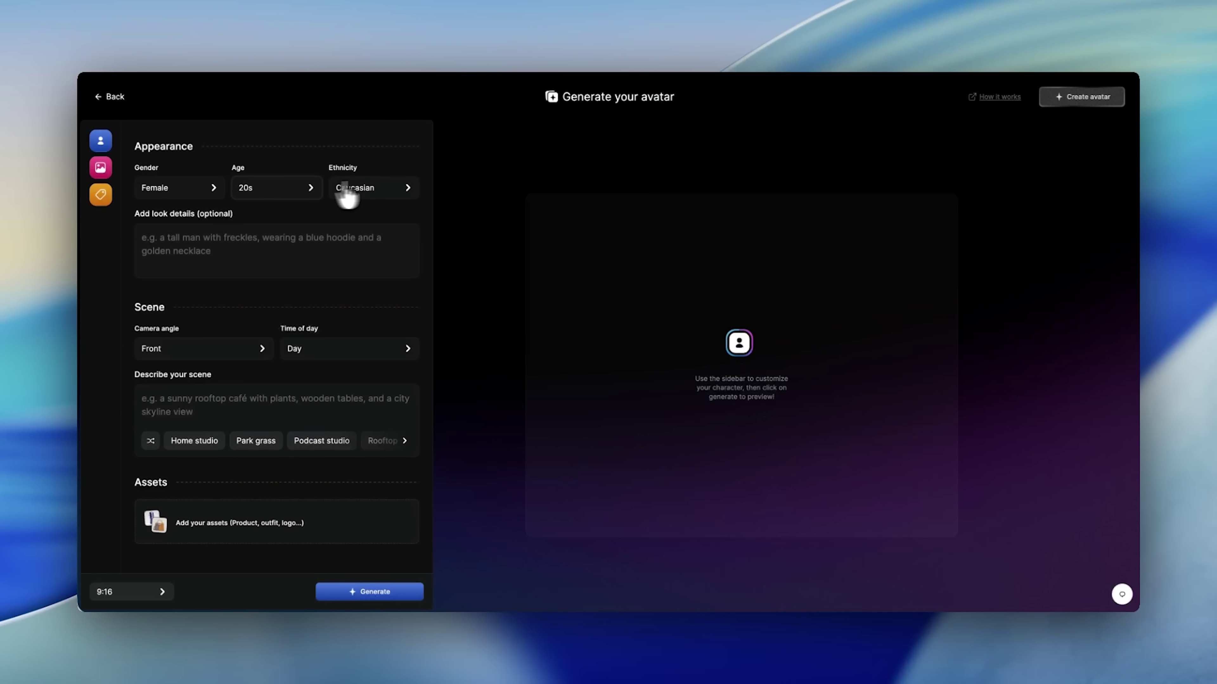
pyautogui.click(387, 189)
pyautogui.click(387, 189)
pyautogui.click(257, 243)
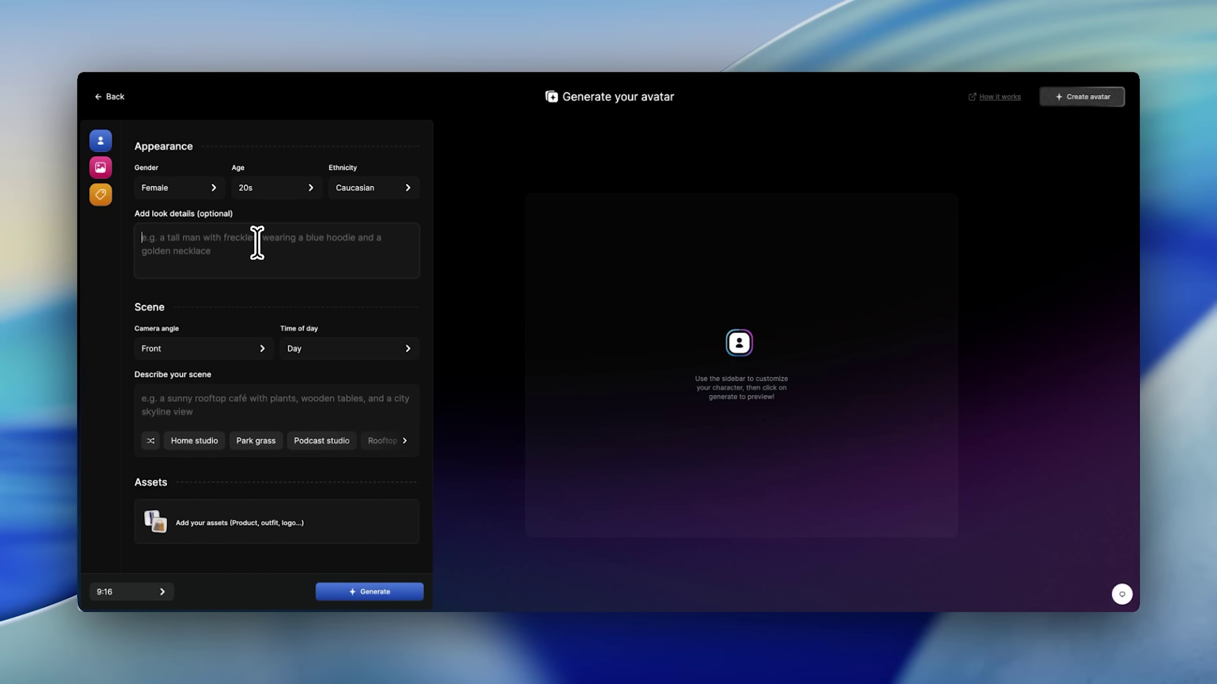
pyautogui.write('w')
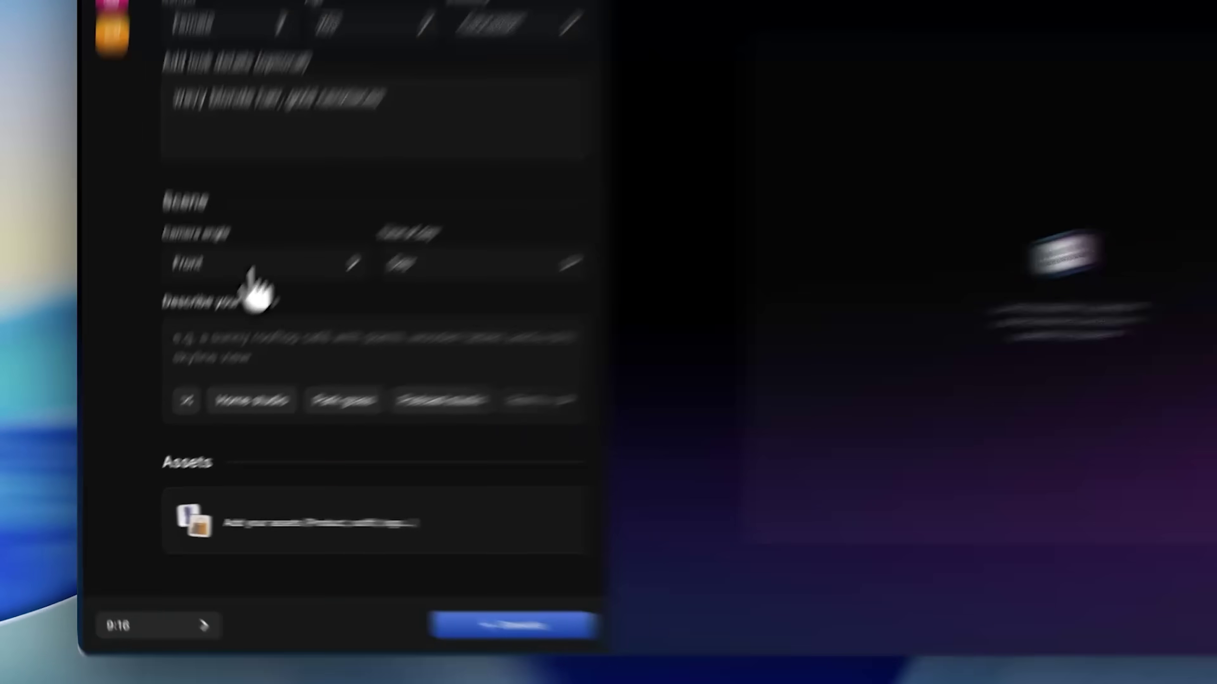
# Step: Keep the Front camera angle and Day time, and apply the Home studio scene preset
pyautogui.click(193, 352)
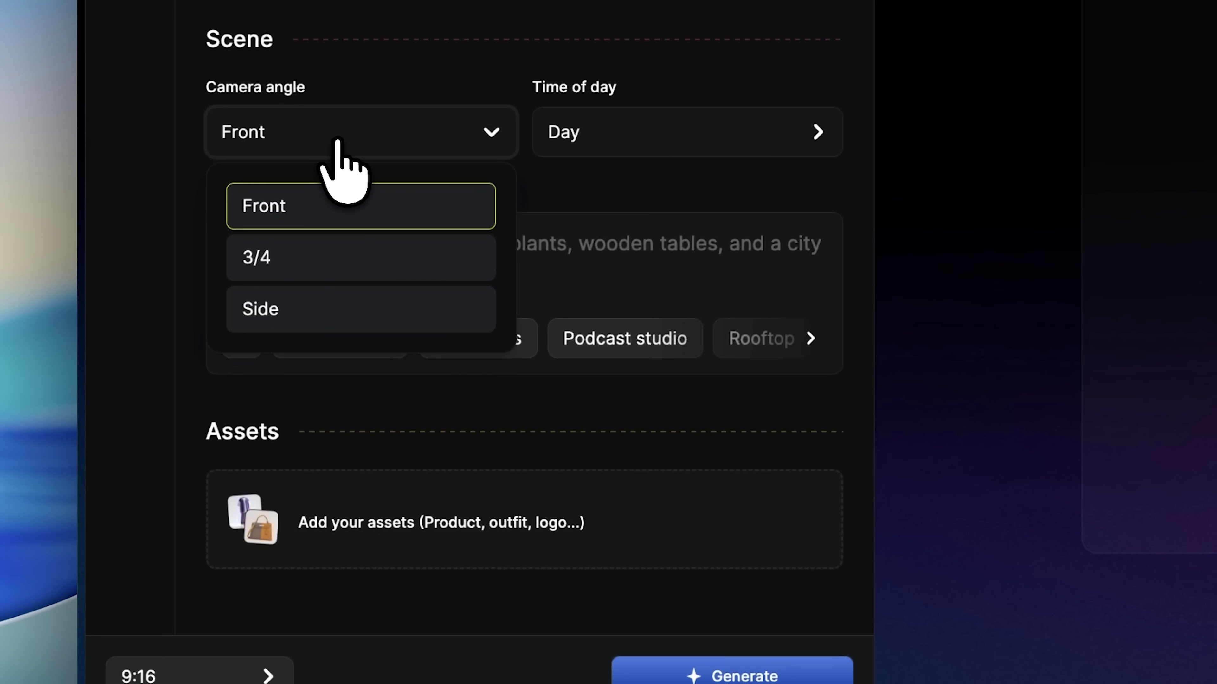
pyautogui.click(337, 141)
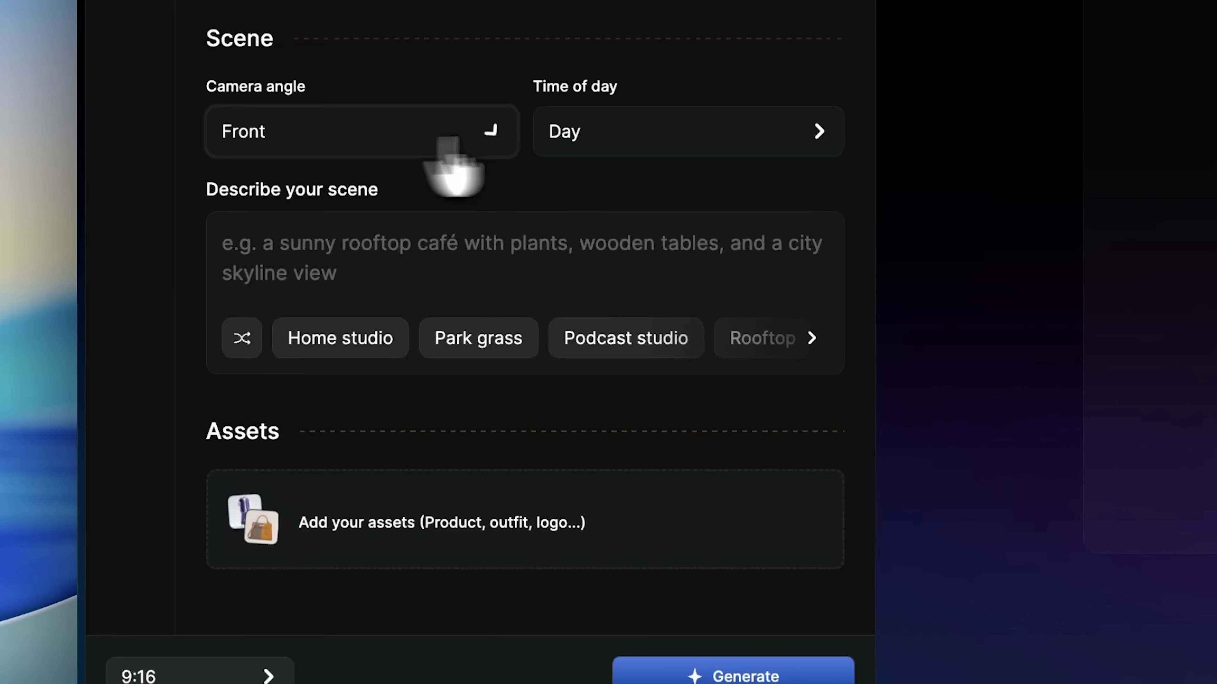
pyautogui.click(609, 142)
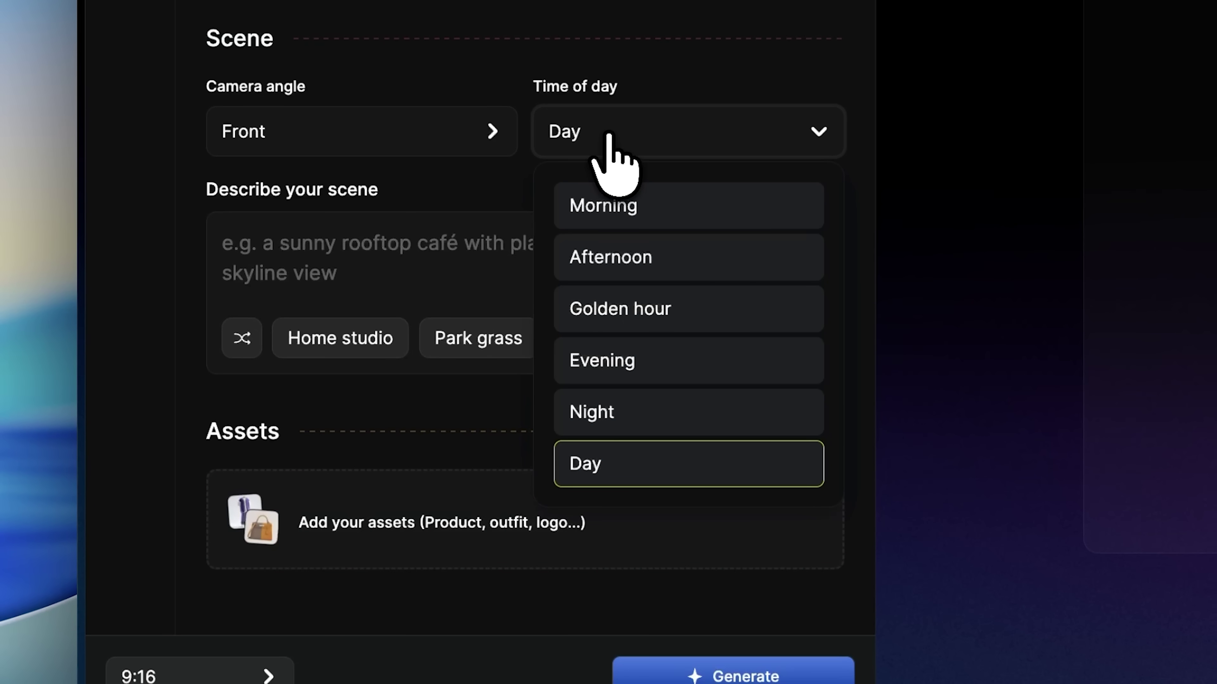
pyautogui.click(607, 137)
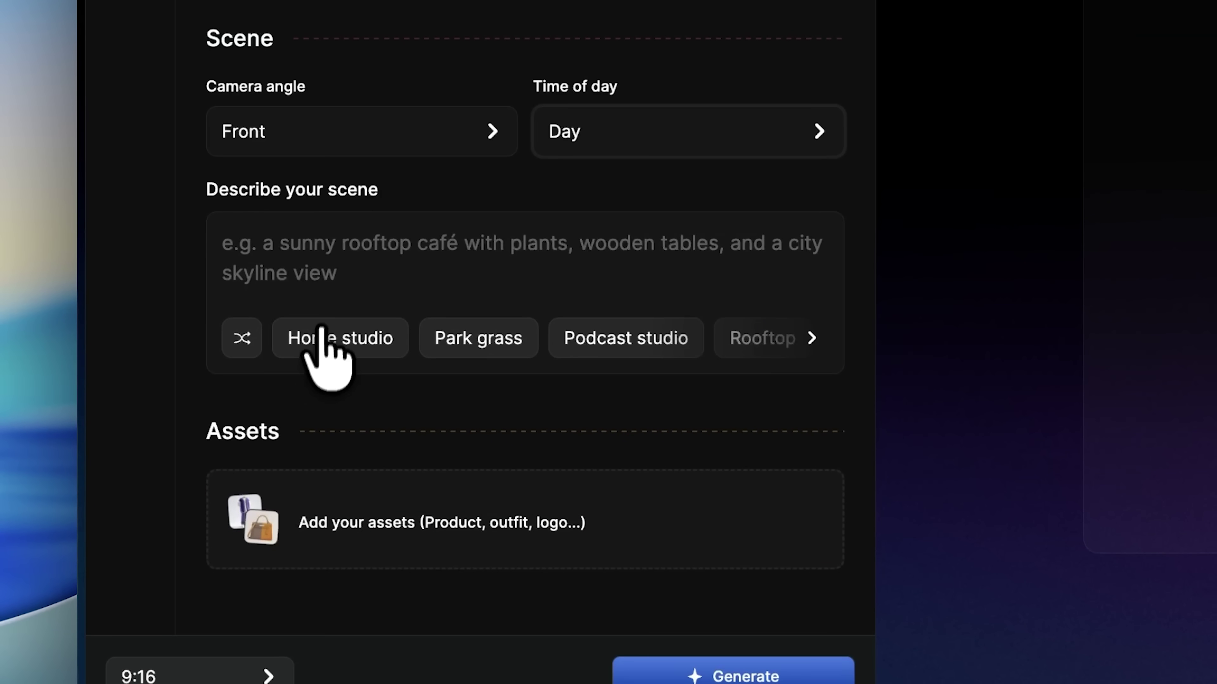
pyautogui.click(319, 341)
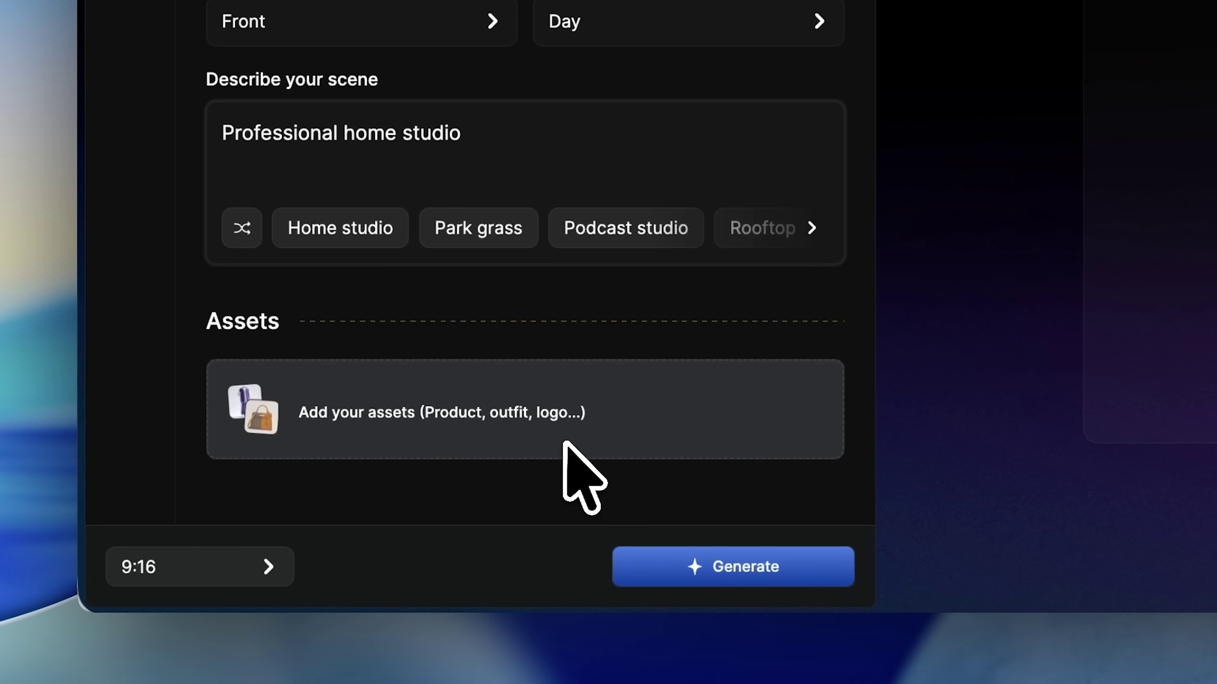
# Step: Generate the avatar preview image of a wavy-haired blonde woman in a sunlit home studio
pyautogui.click(728, 573)
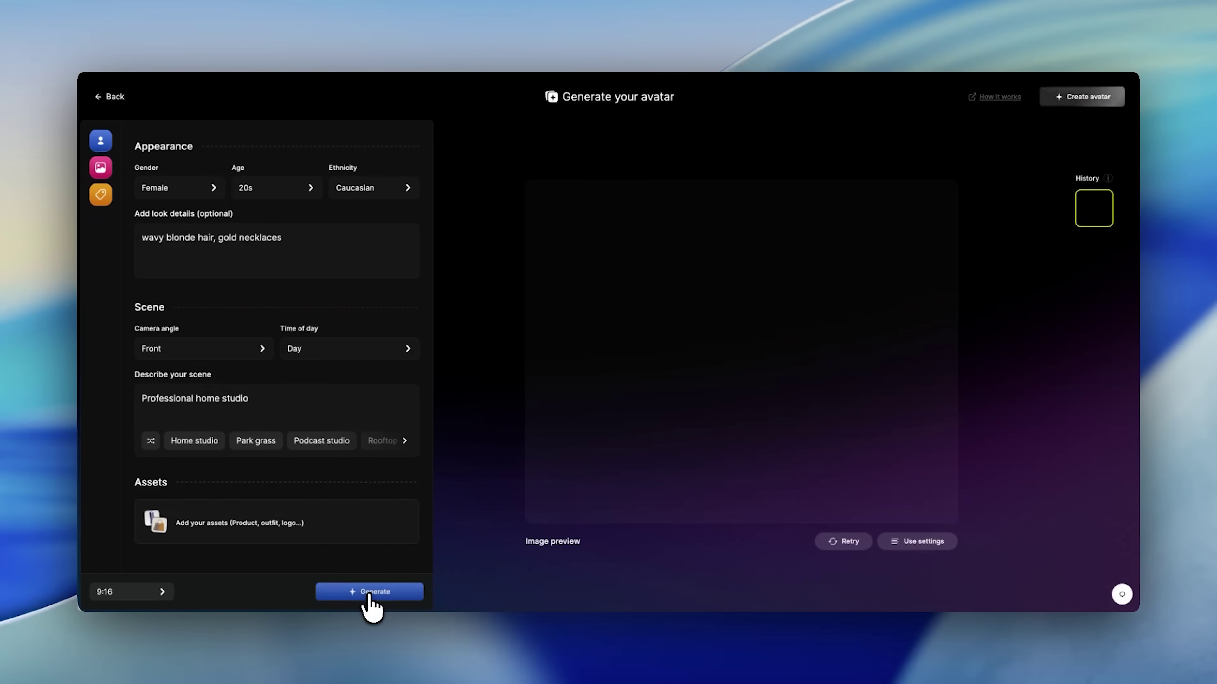
pyautogui.click(368, 595)
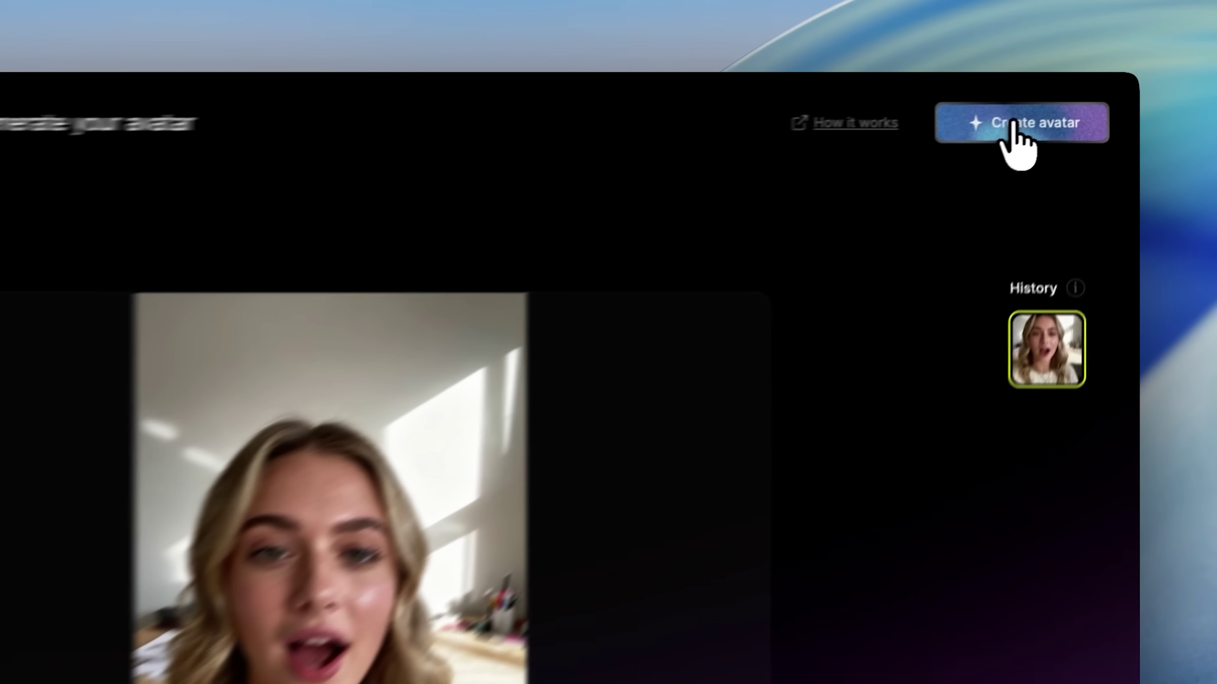
# Step: Proceed to create the avatar and generate English voices for it
pyautogui.click(1075, 98)
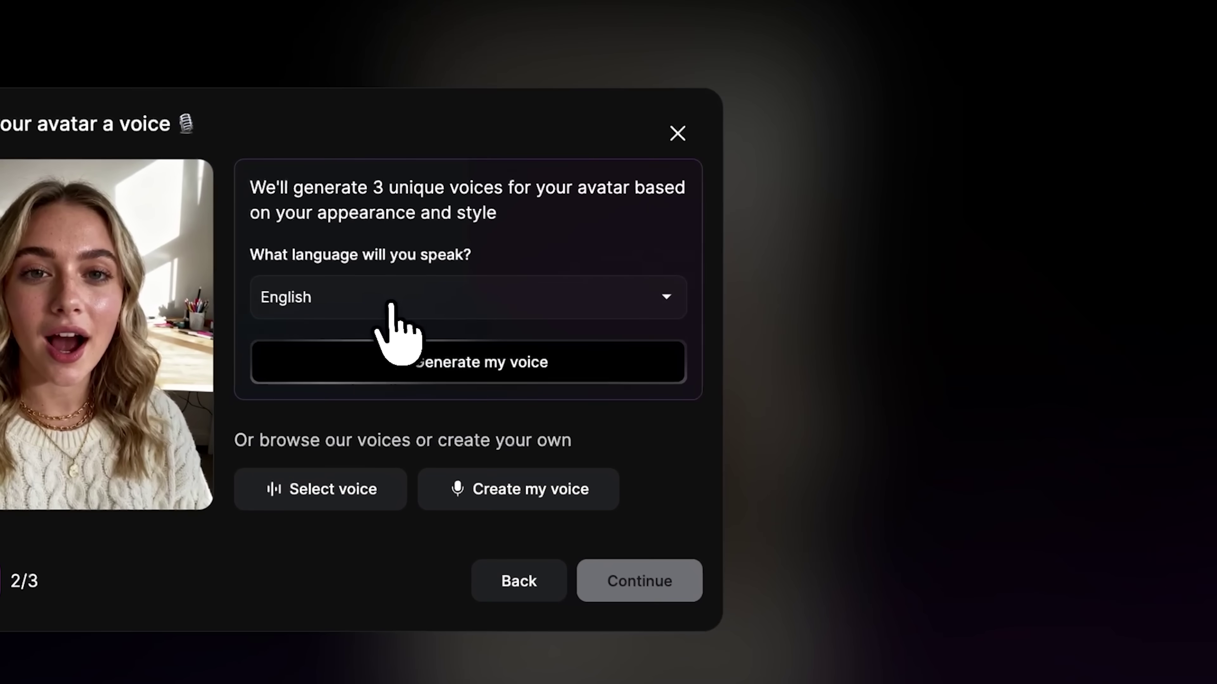
pyautogui.click(17, 622)
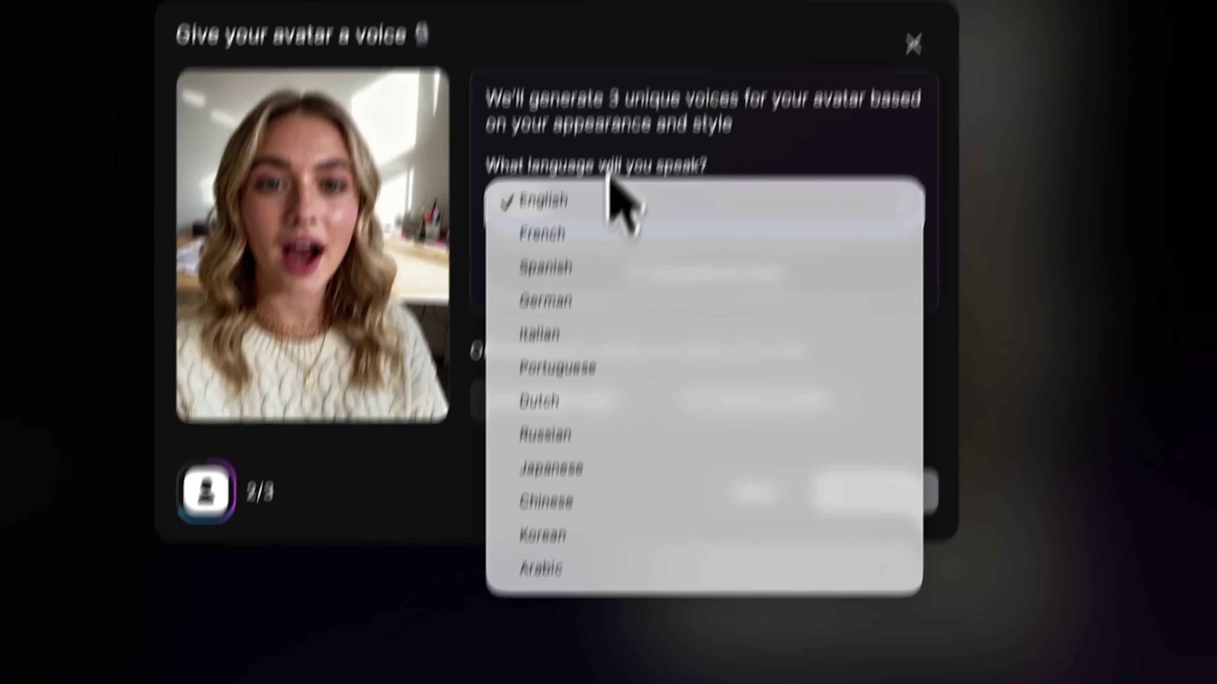
pyautogui.click(618, 153)
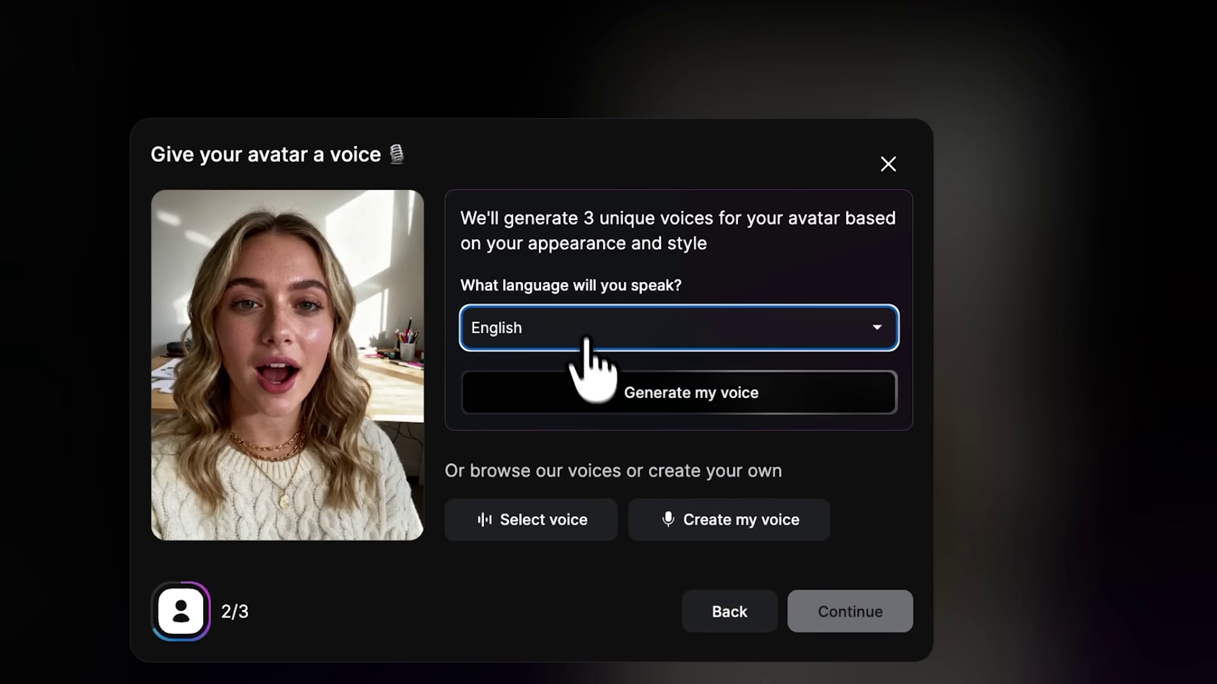
pyautogui.click(619, 397)
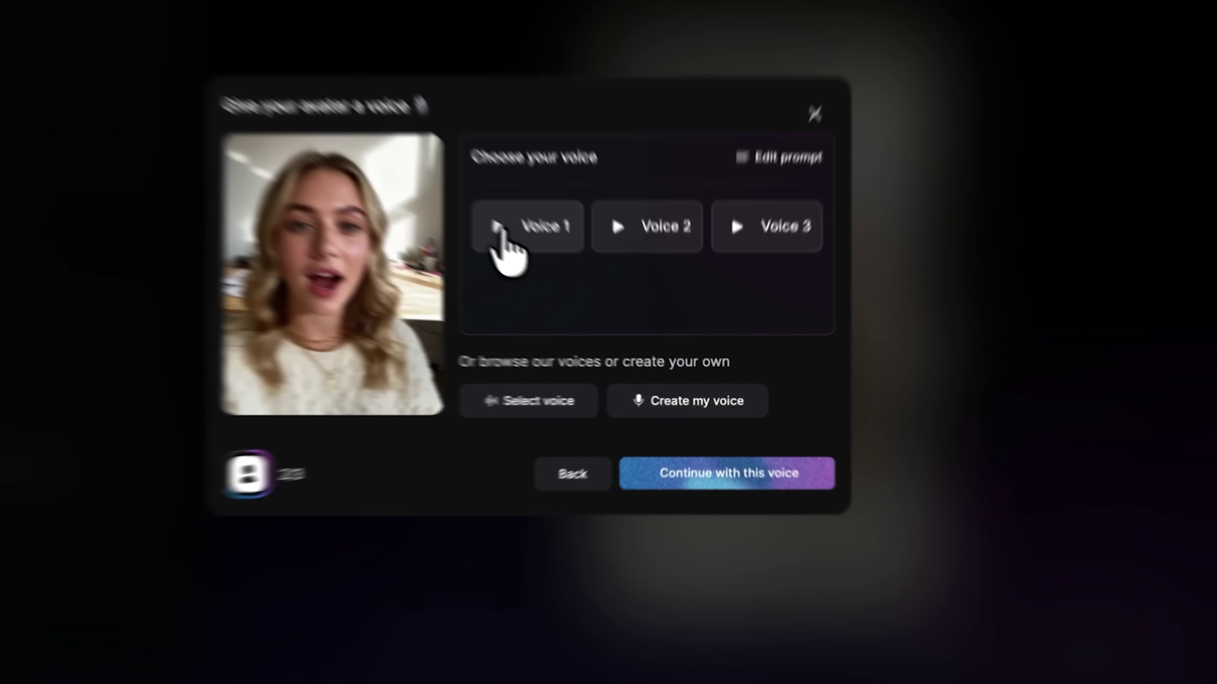
# Step: Audition Voices 1, 2 and 3, then continue with Voice 1
pyautogui.click(594, 304)
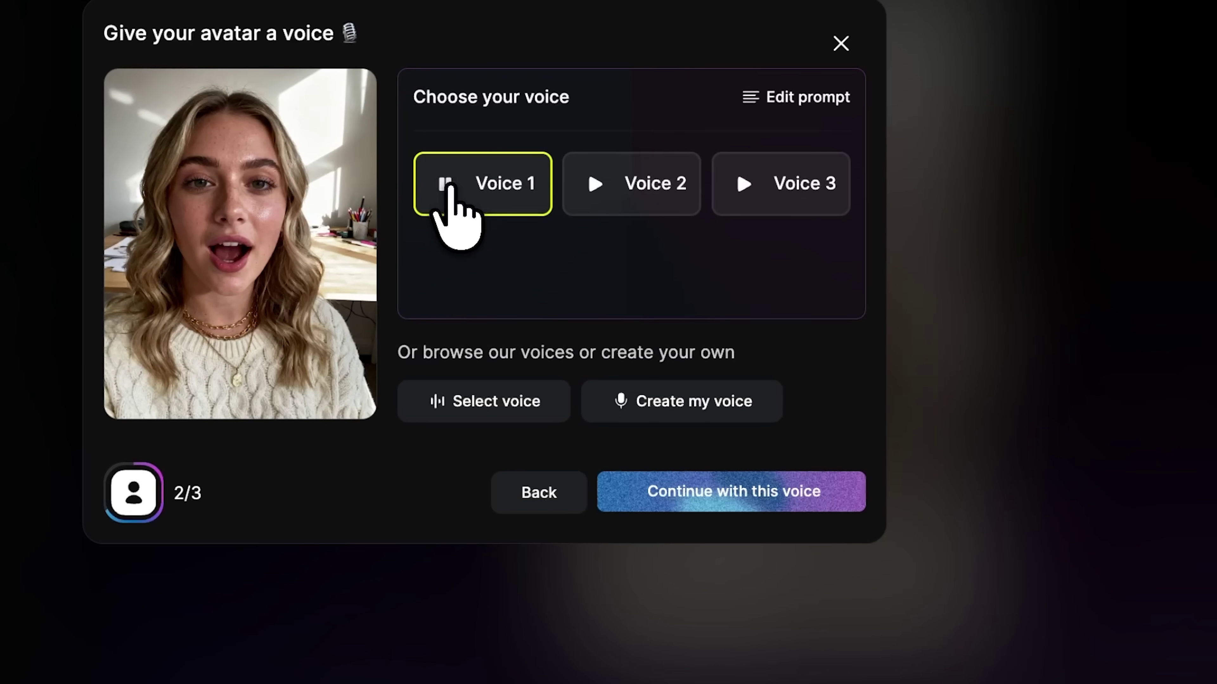
pyautogui.click(594, 182)
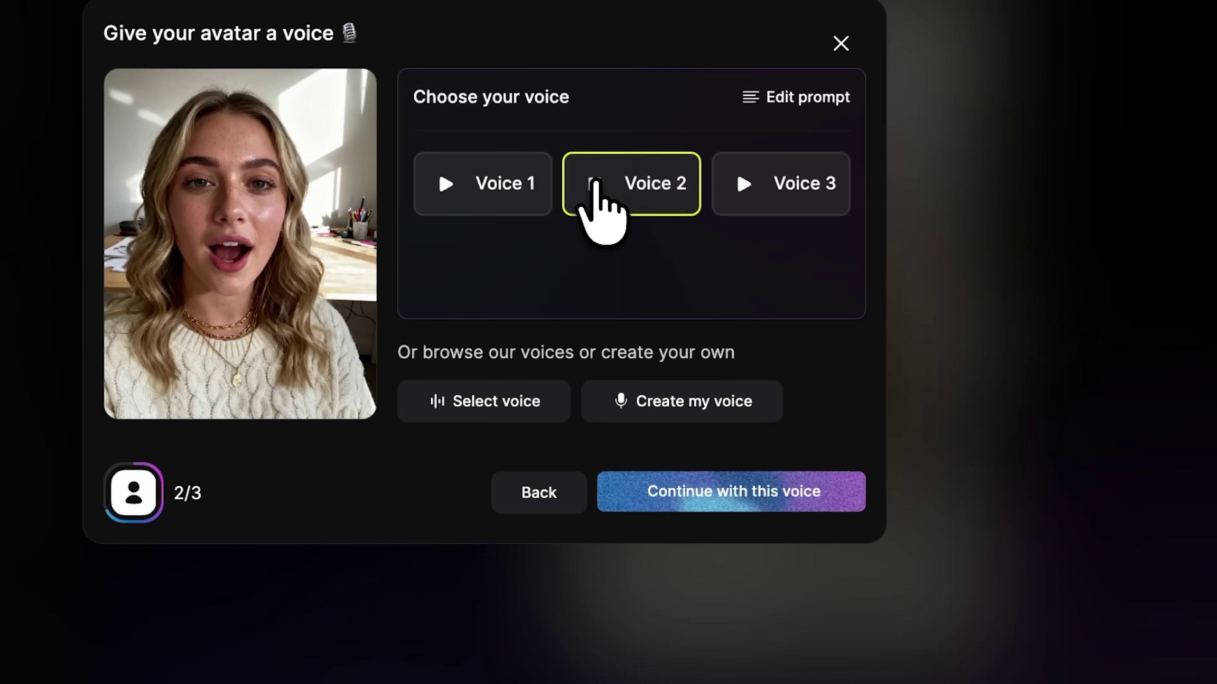
pyautogui.click(741, 187)
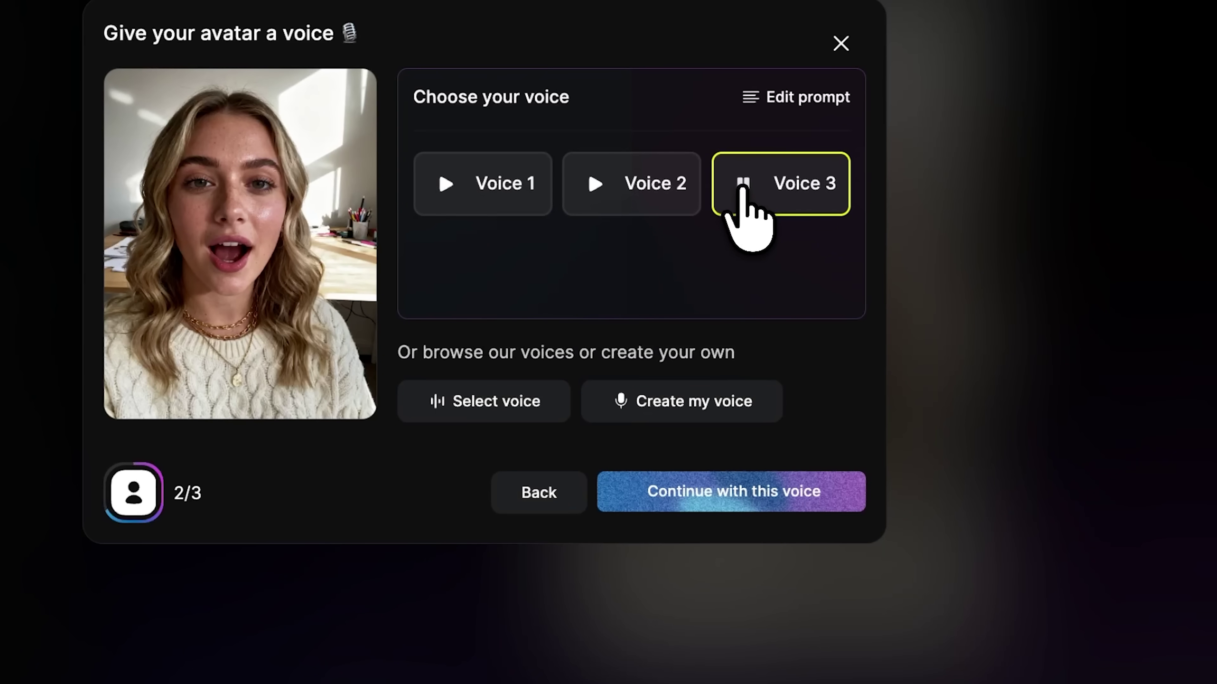
pyautogui.click(485, 181)
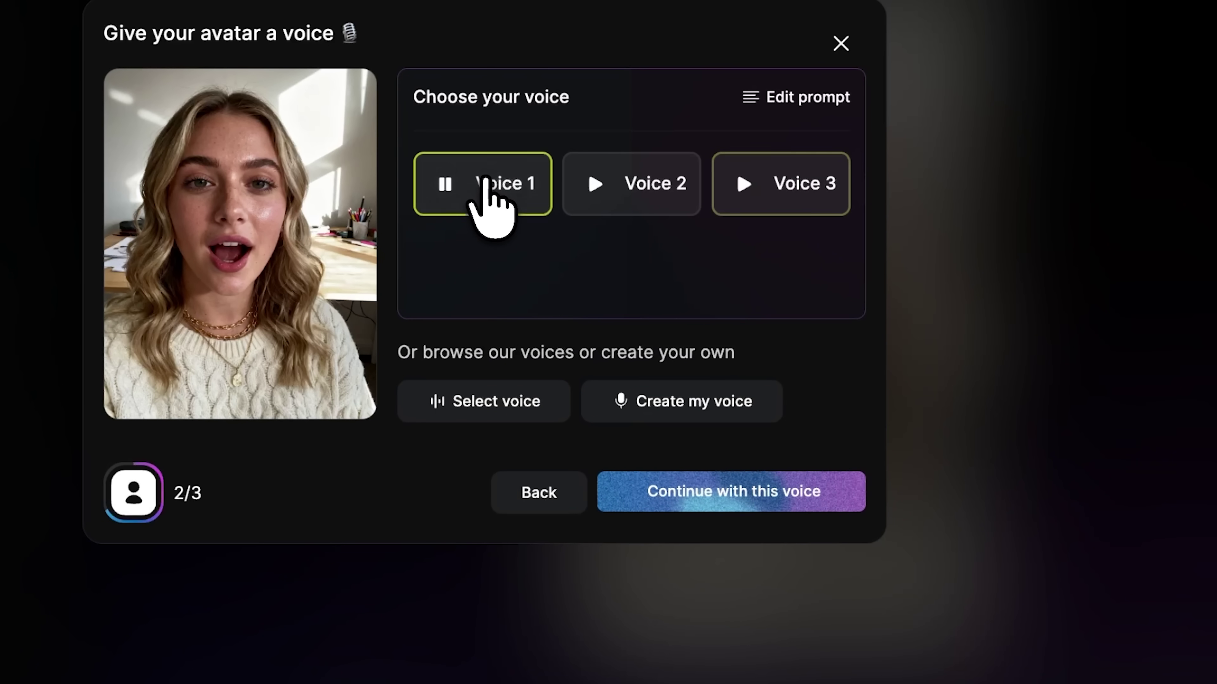
pyautogui.click(699, 491)
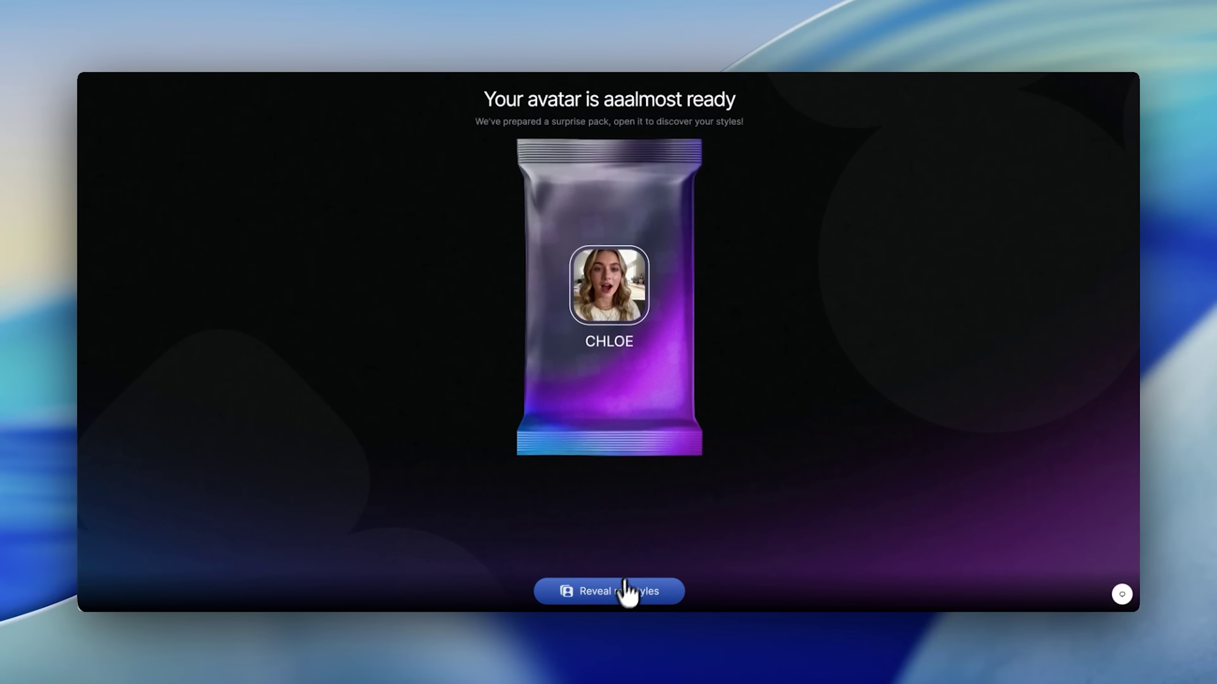
# Step: Reveal Chloe's generated styles and keep Street, Kitchen, Rooftop terrace, Hotel lobby and Restaurant
pyautogui.click(616, 605)
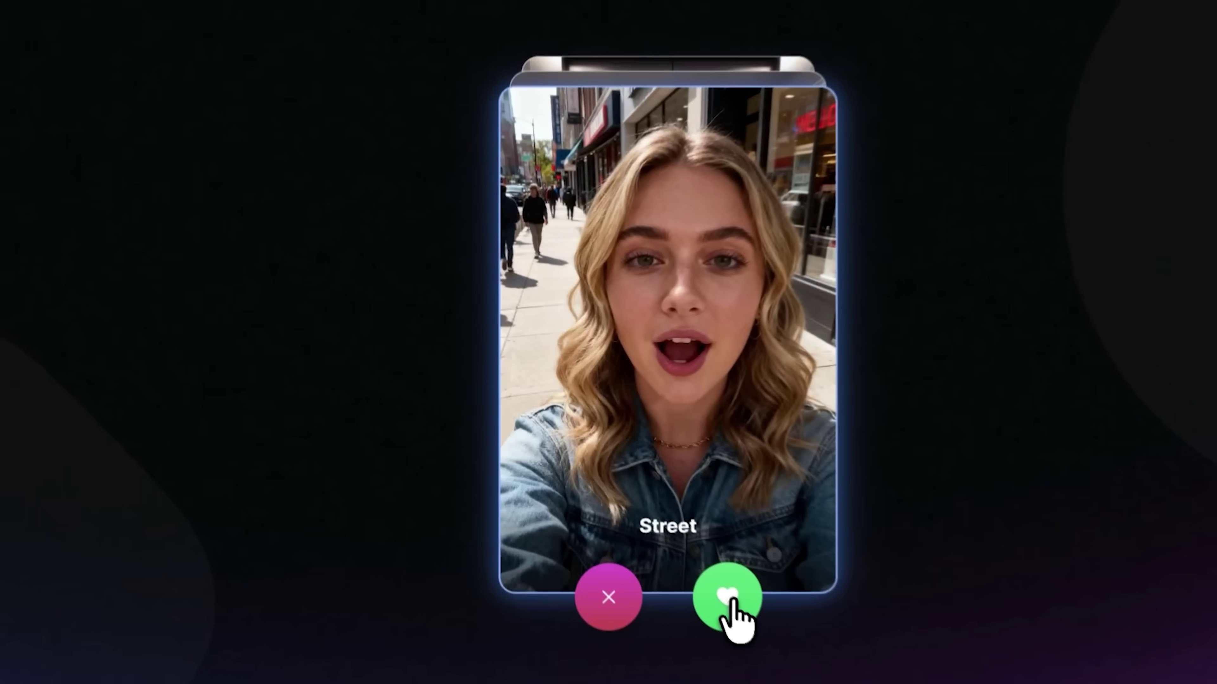
pyautogui.click(642, 478)
pyautogui.click(740, 612)
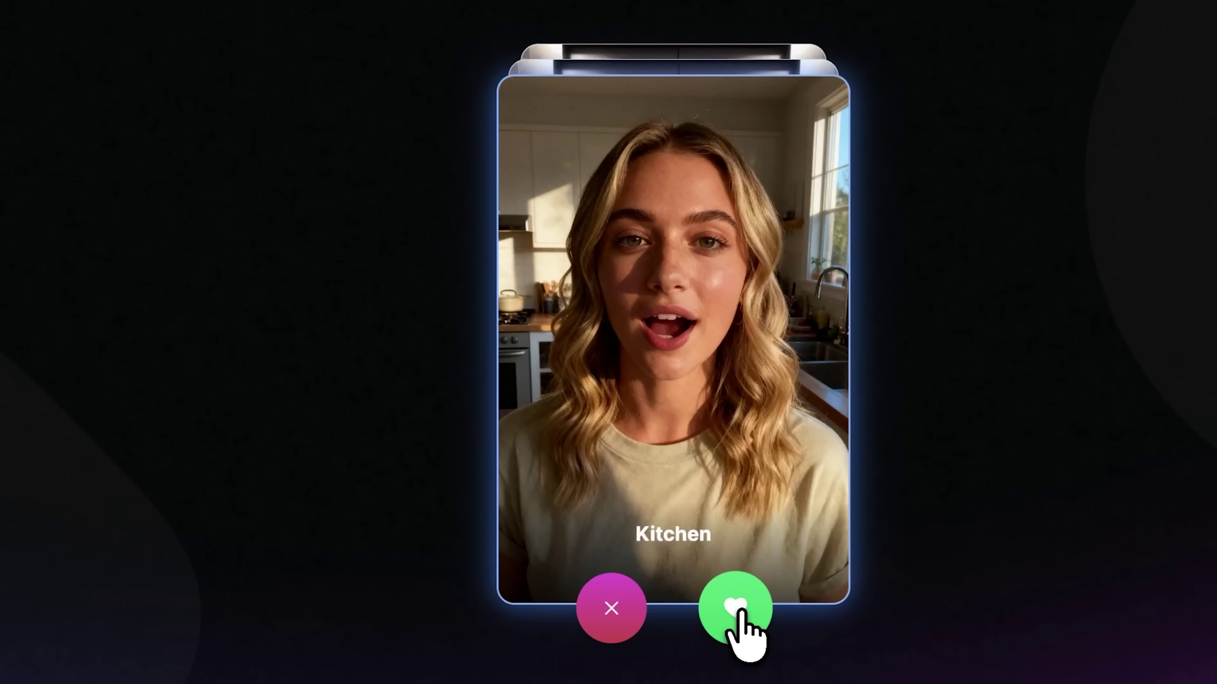
pyautogui.click(741, 613)
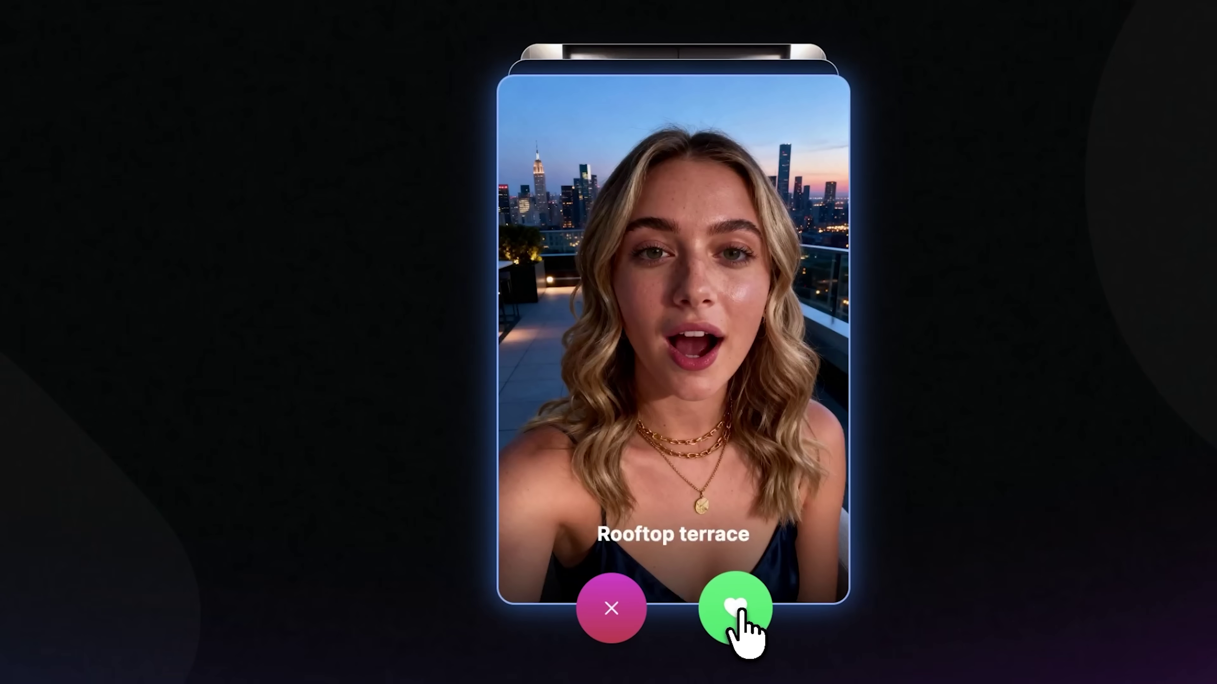
pyautogui.click(741, 612)
pyautogui.click(740, 612)
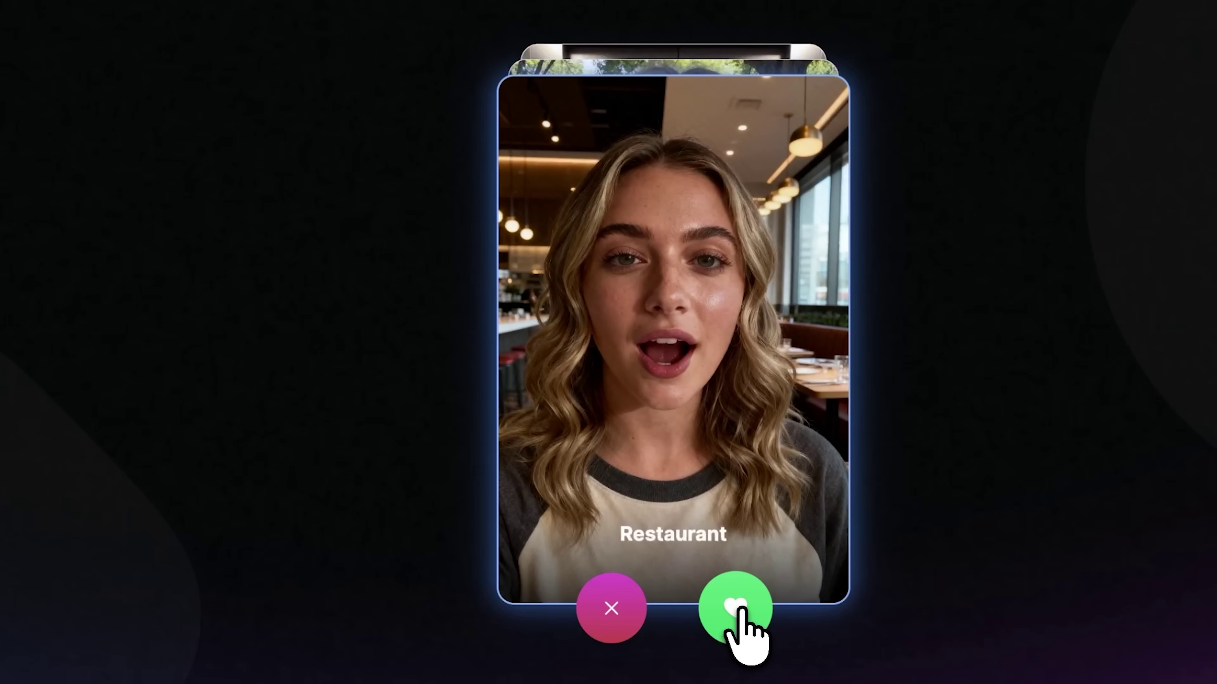
pyautogui.click(740, 613)
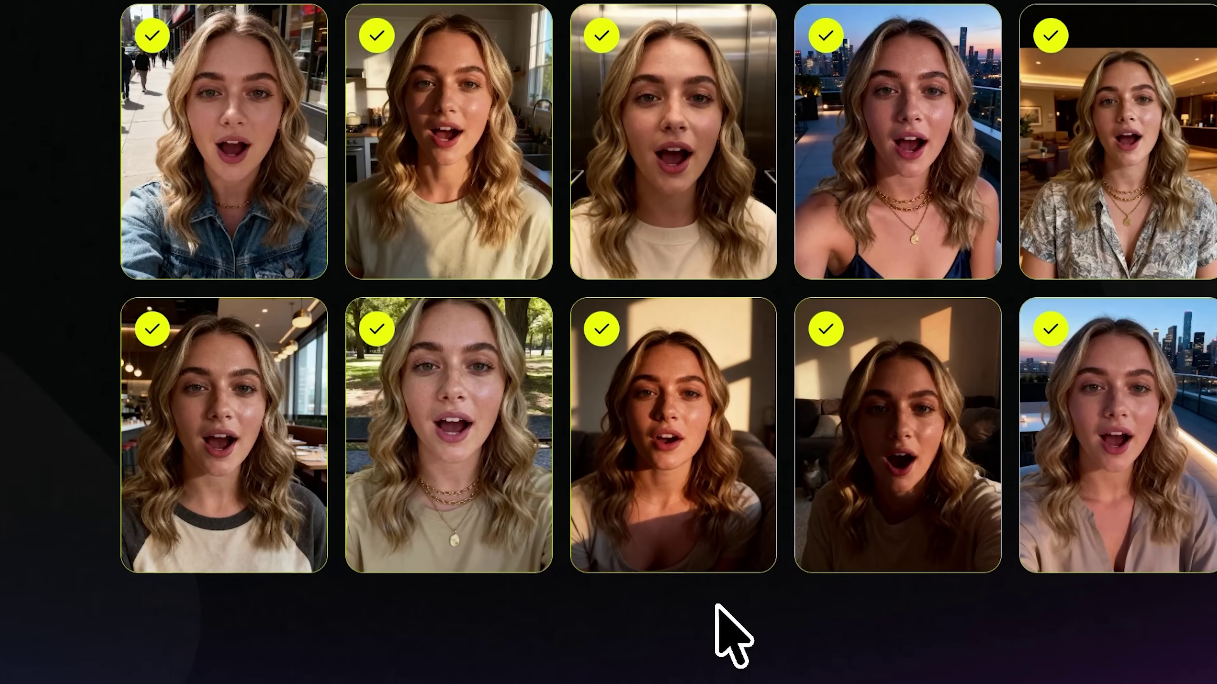
# Step: Uncheck the hotel lobby, city skyline terrace and dim room styles, and add the remaining 7
pyautogui.click(1073, 136)
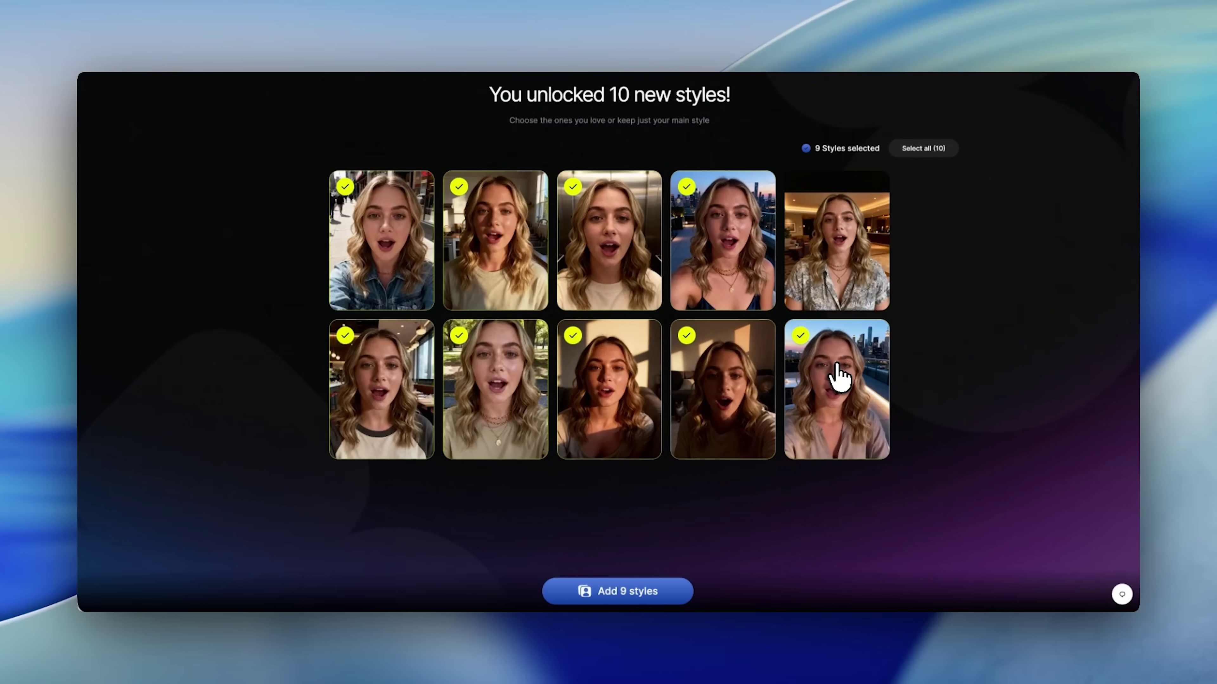
pyautogui.click(838, 379)
pyautogui.click(690, 355)
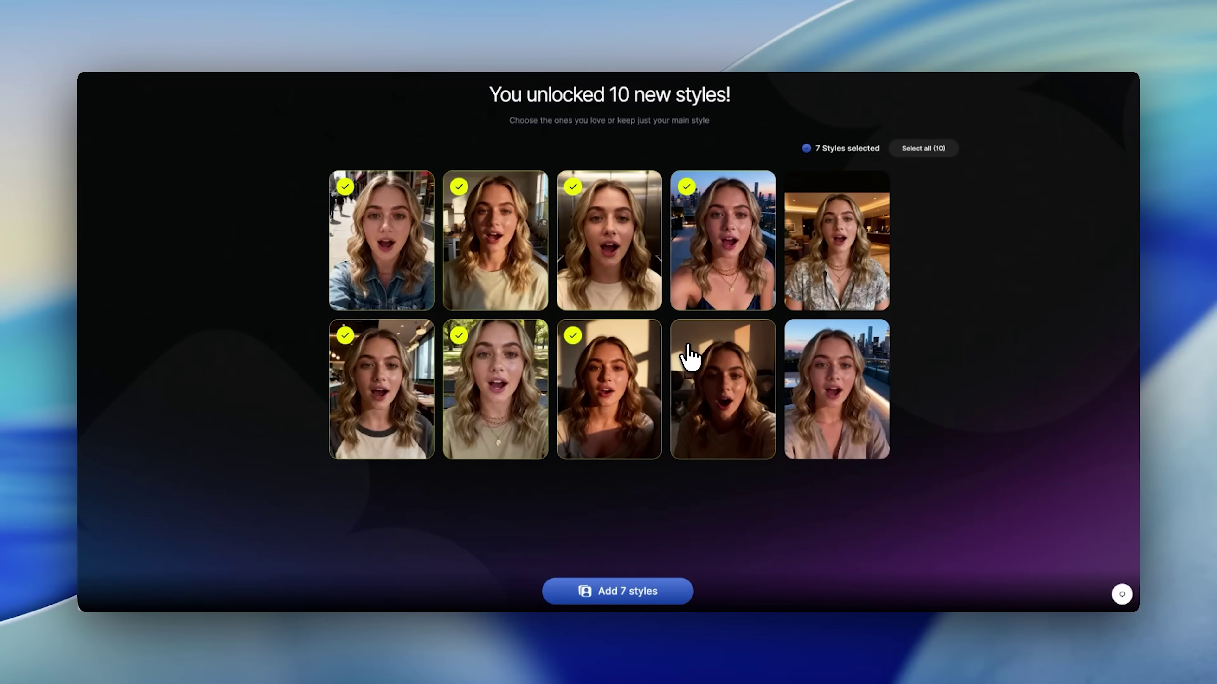
pyautogui.click(627, 590)
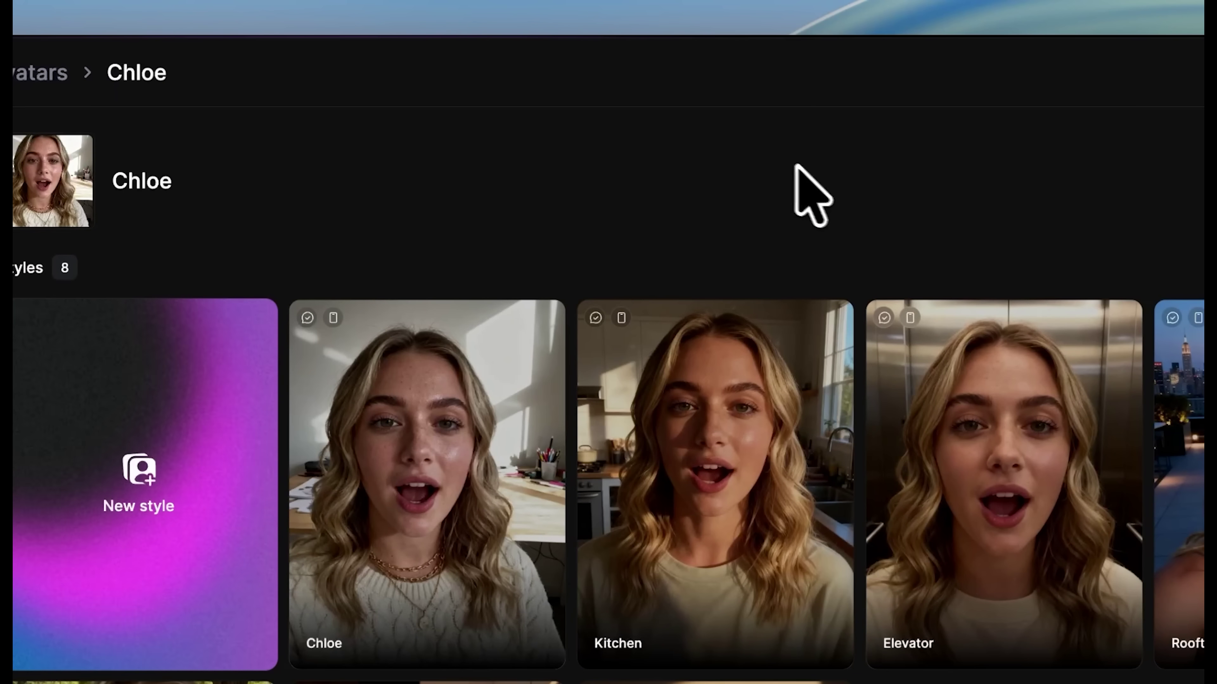
# Step: Attach bag.jpg to Chloe's main style, then start a new video with Chloe
pyautogui.moveTo(446, 479)
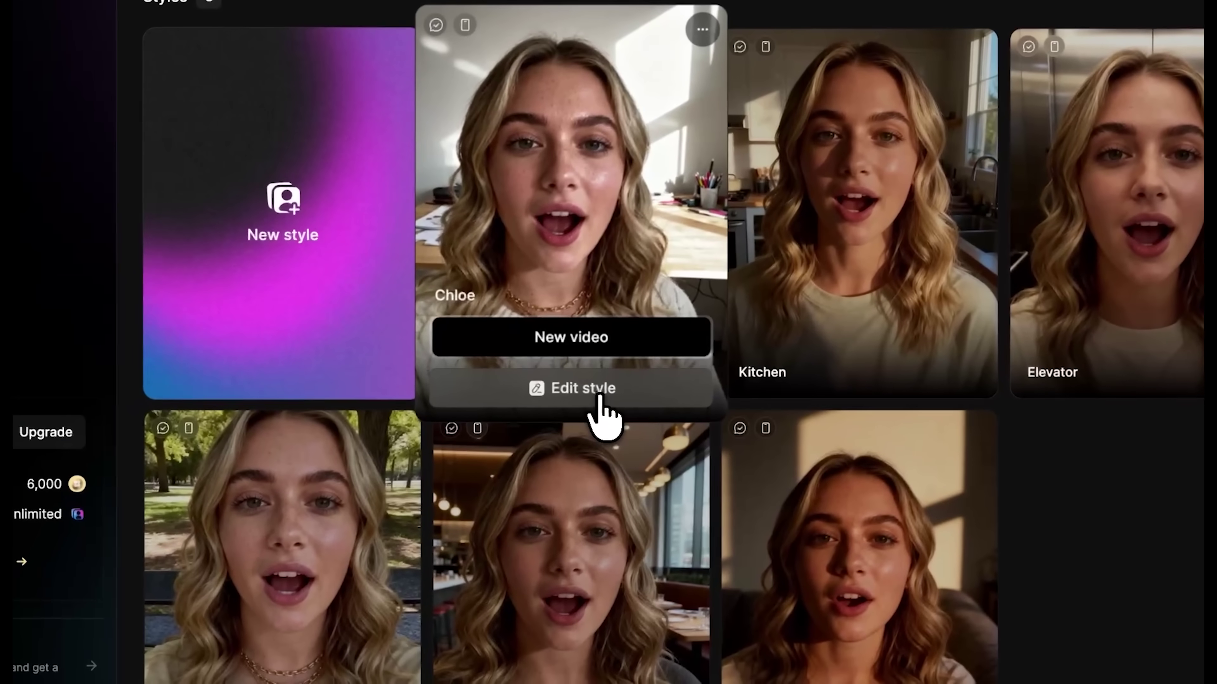
pyautogui.click(600, 396)
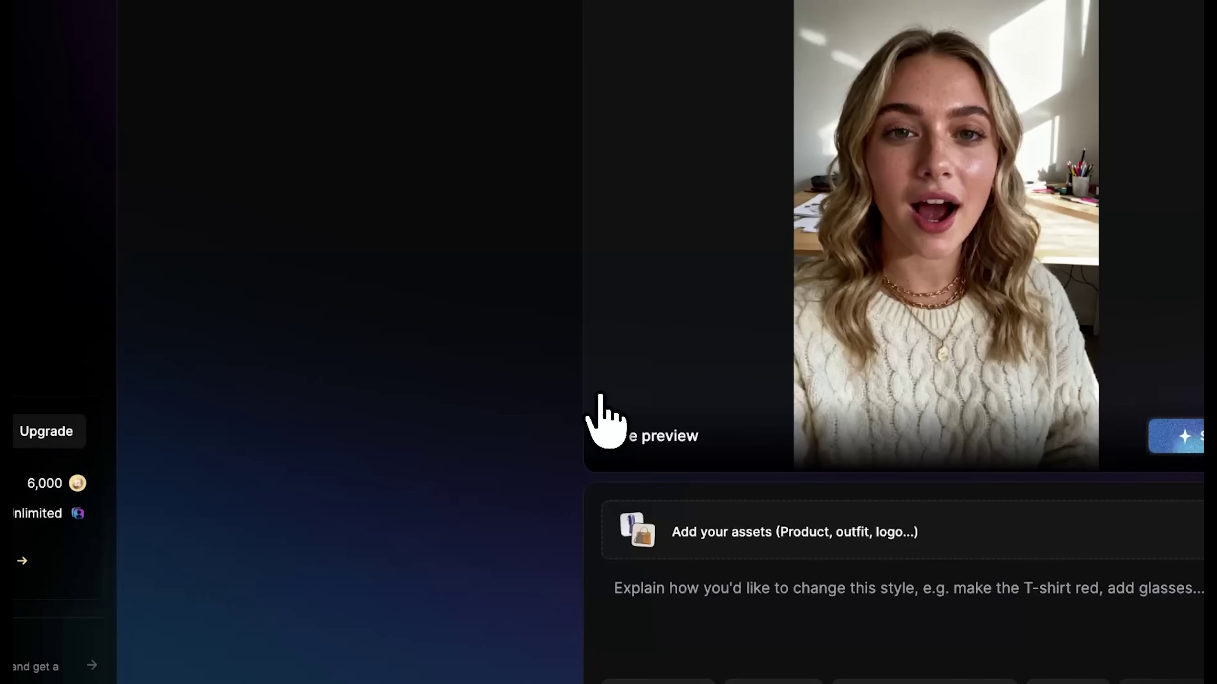
pyautogui.click(850, 527)
pyautogui.click(399, 187)
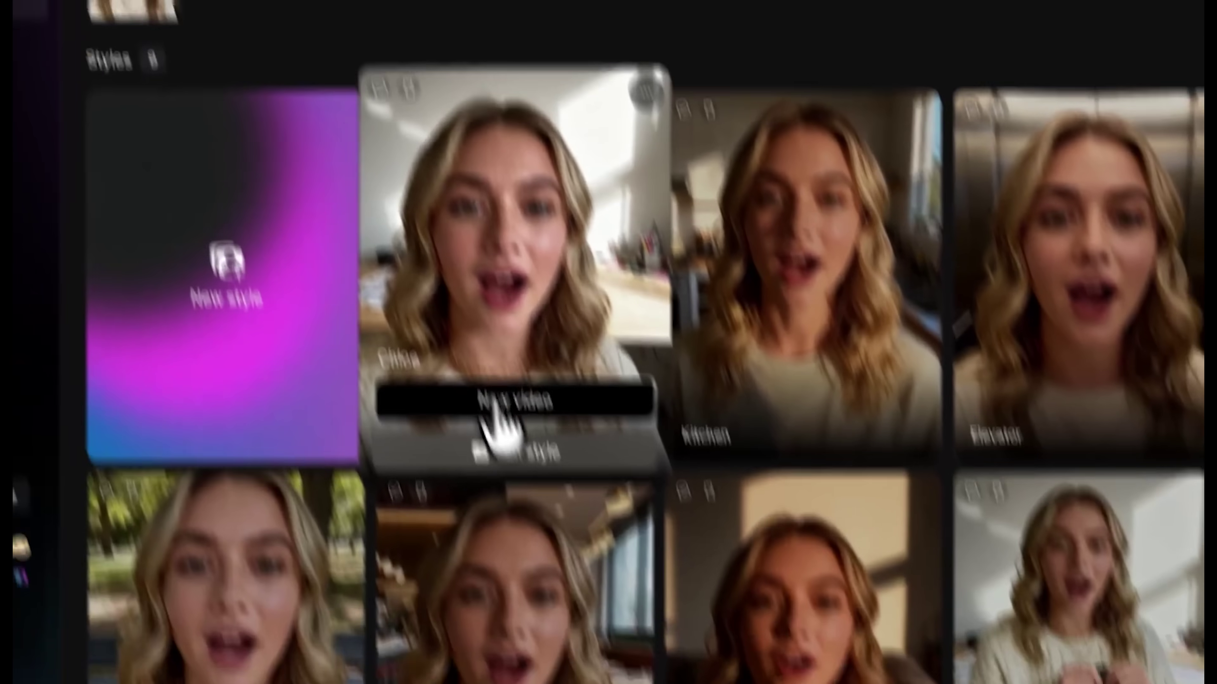
pyautogui.click(498, 403)
# Step: Start from scratch, paste the bag product script, and choose Dynamic script splitting
pyautogui.click(462, 313)
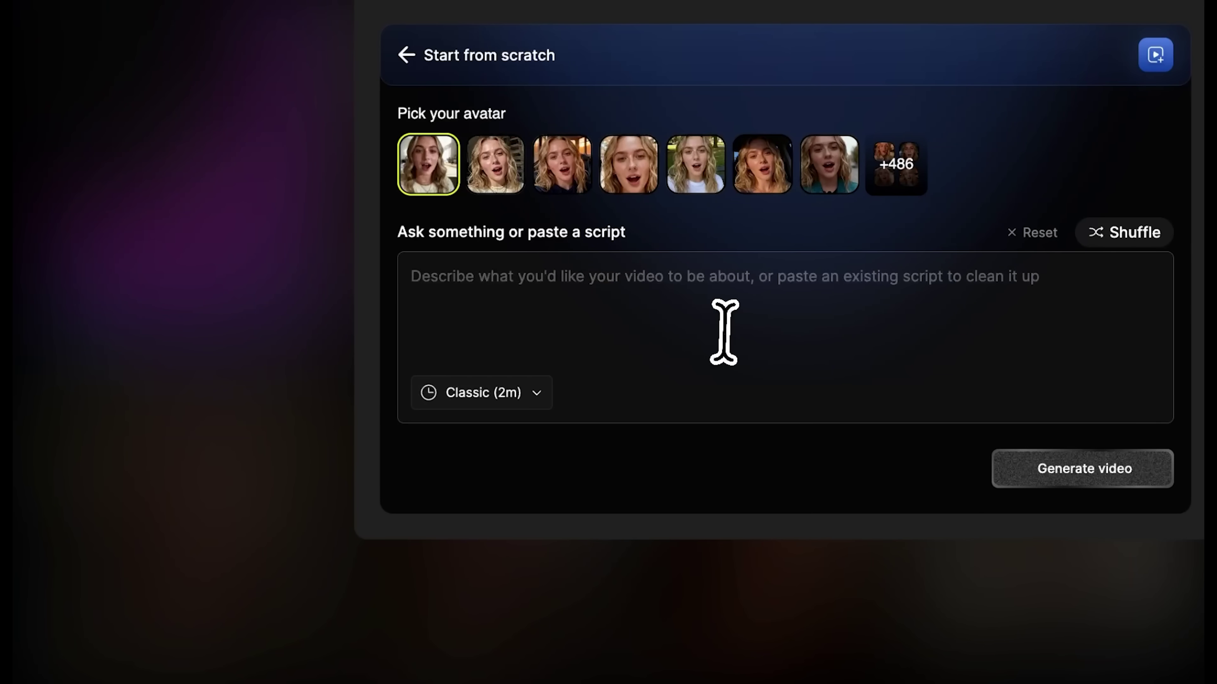
pyautogui.write("quick question: are you tired of bags that look great but fall apart after a month? I just found the perfect solution. This bag is literally everything I needed. It's spacious enough for my laptop and essentials, completely waterproof, and the design is so clean and versatile. The adjustable strap makes it super comfortable for all day wear, and honestly, it goes with any outfit. Whether I'm heading to work or meeting friends, this bag works. Check the link in the description if you want one. You can thank me later.")
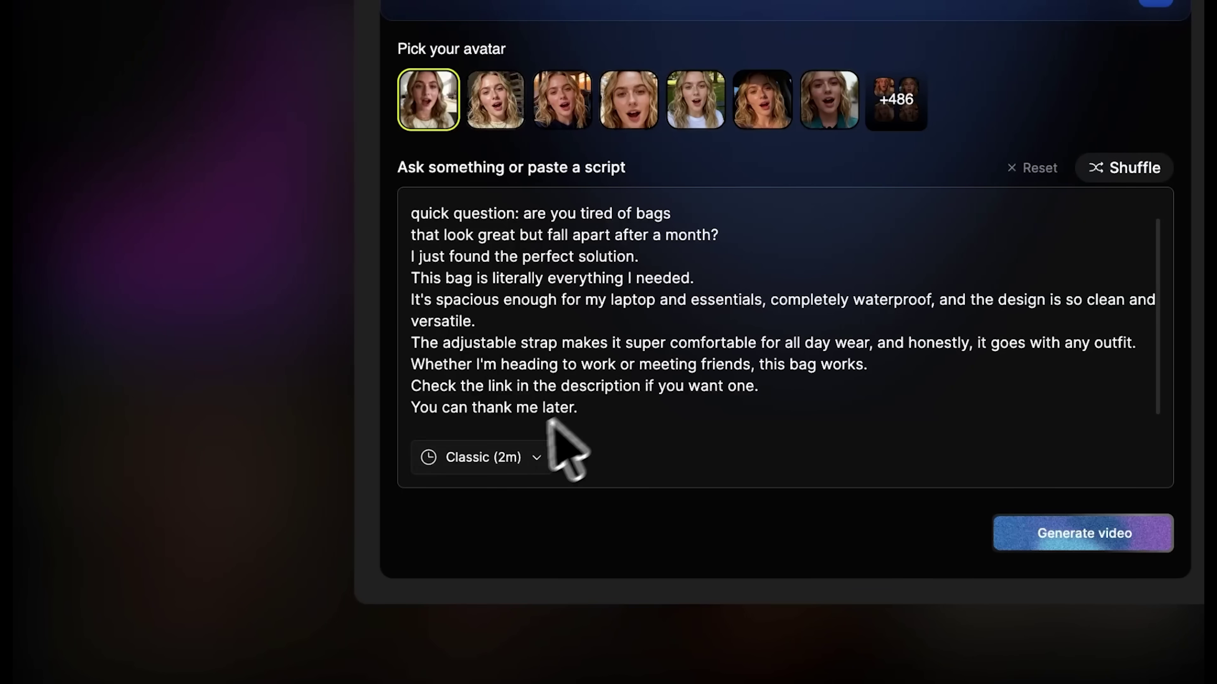
pyautogui.click(509, 460)
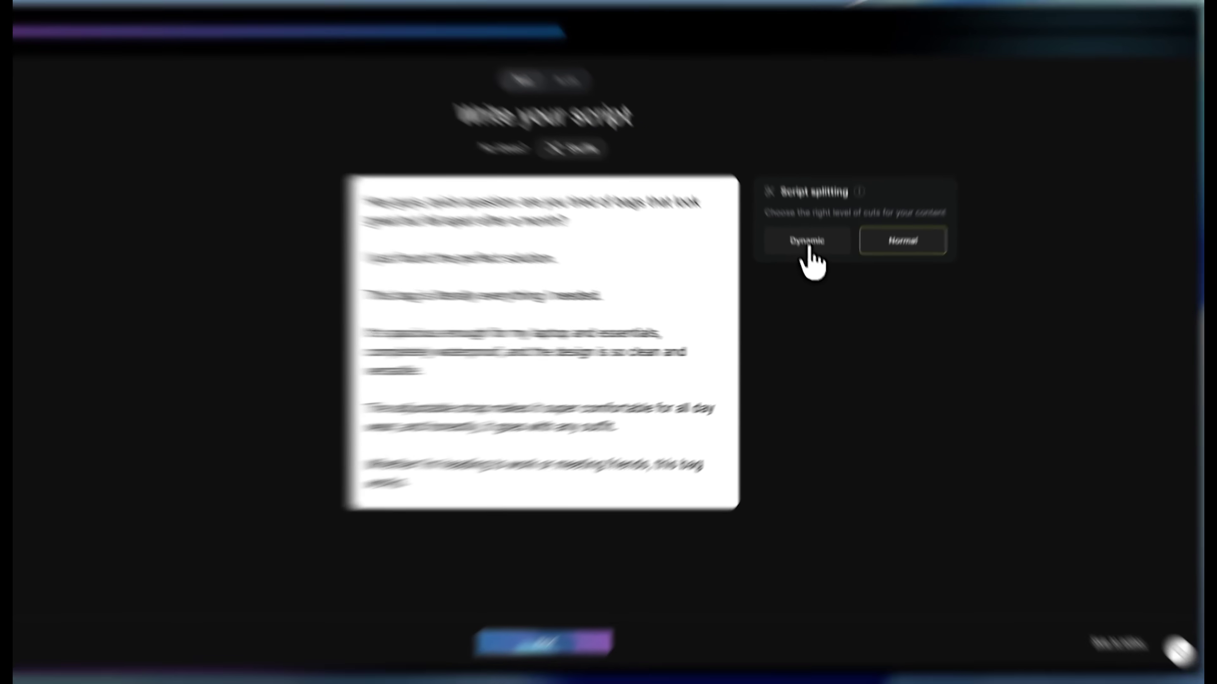
pyautogui.click(815, 268)
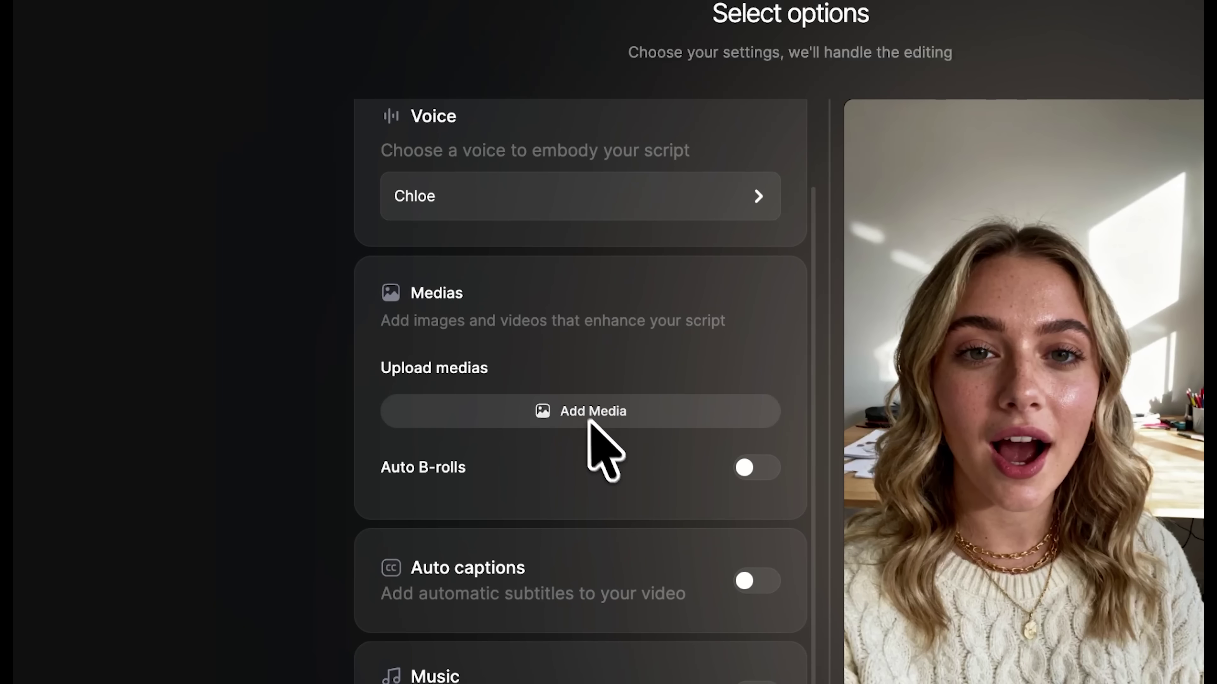
# Step: Turn on Auto B-rolls with the B-roll layout set to Auto
pyautogui.scroll(-1, 584, 413)
pyautogui.click(761, 444)
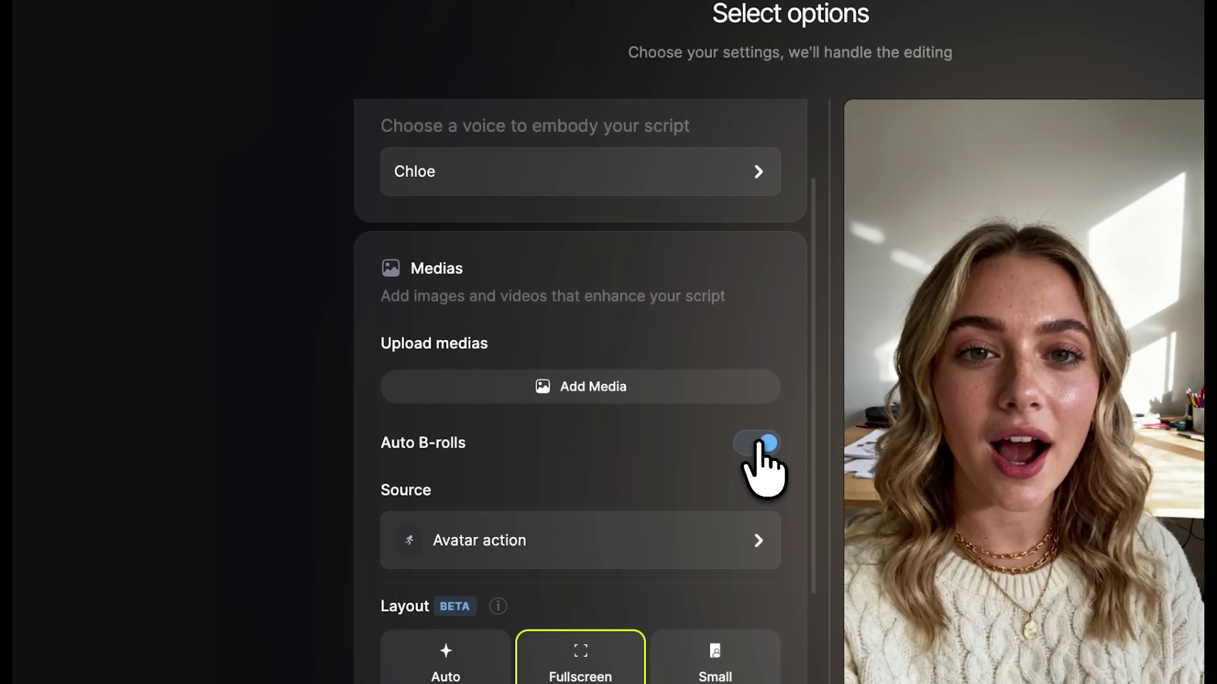
pyautogui.scroll(-5, 535, 489)
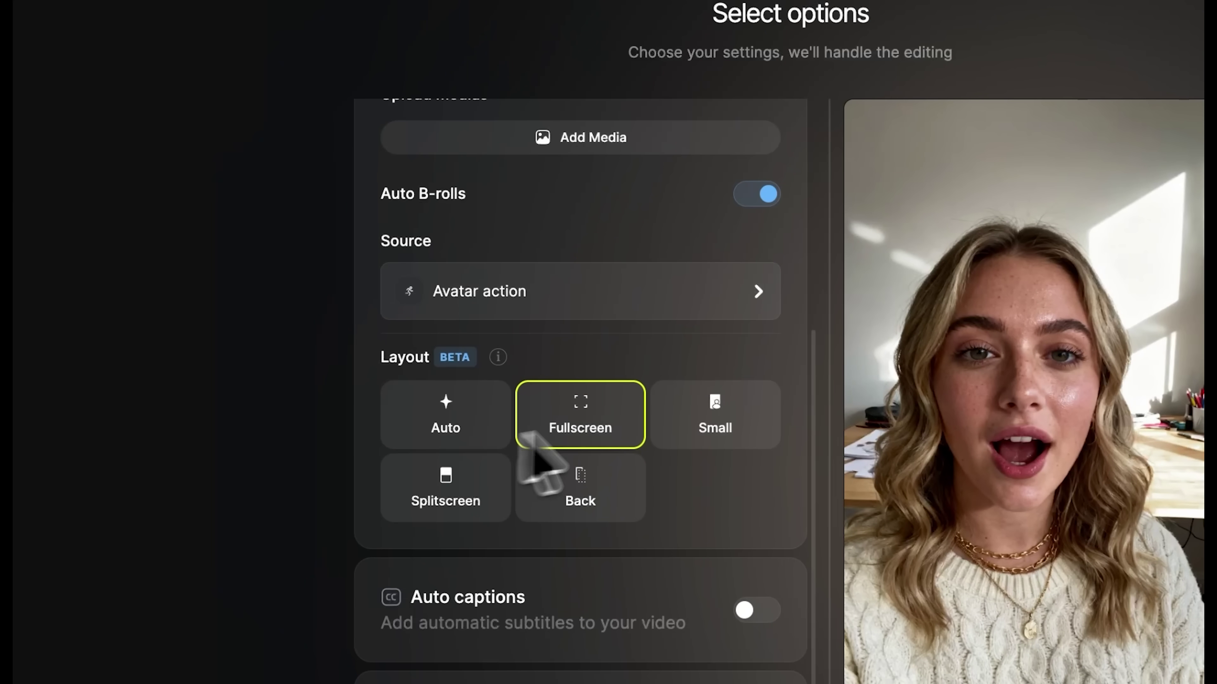
pyautogui.click(450, 408)
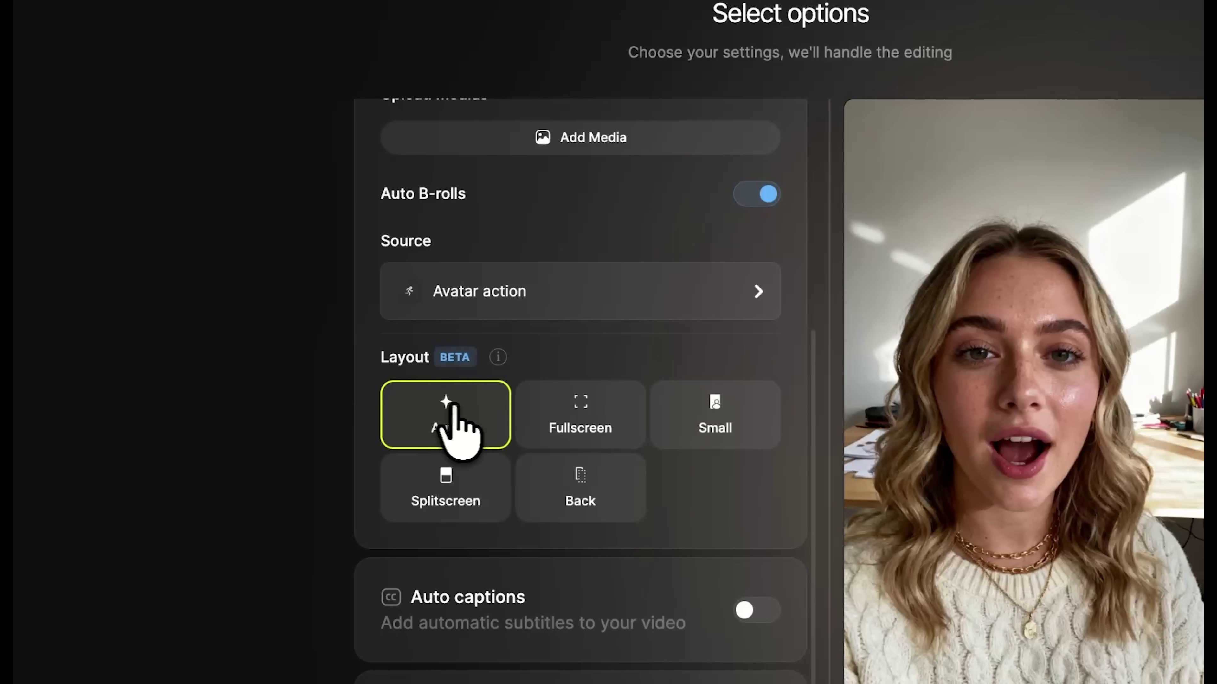
pyautogui.click(601, 293)
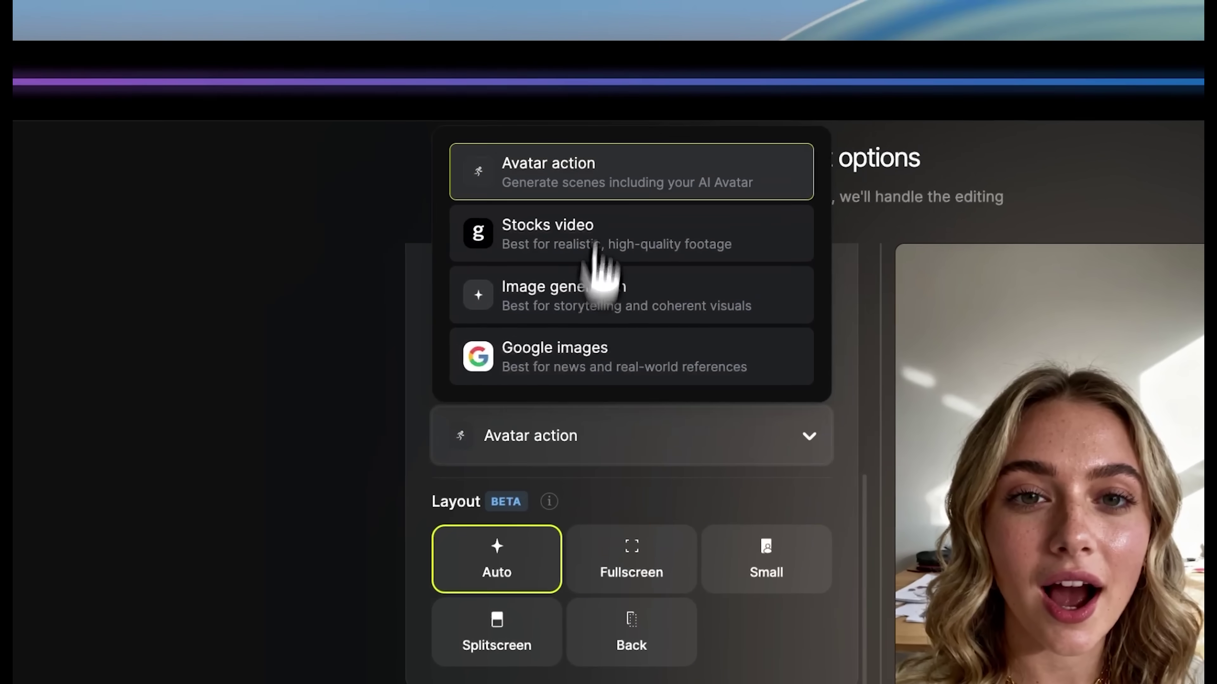
pyautogui.click(582, 408)
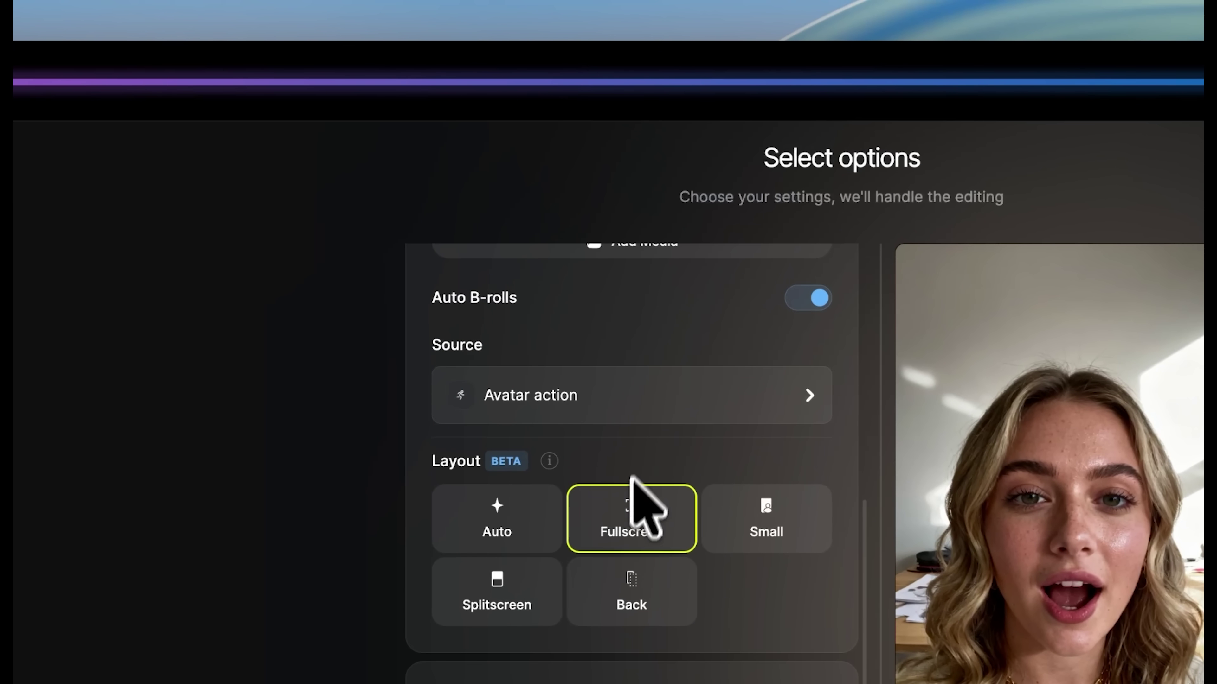
pyautogui.click(536, 520)
# Step: Enable Simple Type auto captions and Zooms, then create the video
pyautogui.click(814, 402)
pyautogui.click(786, 433)
pyautogui.scroll(3, 743, 326)
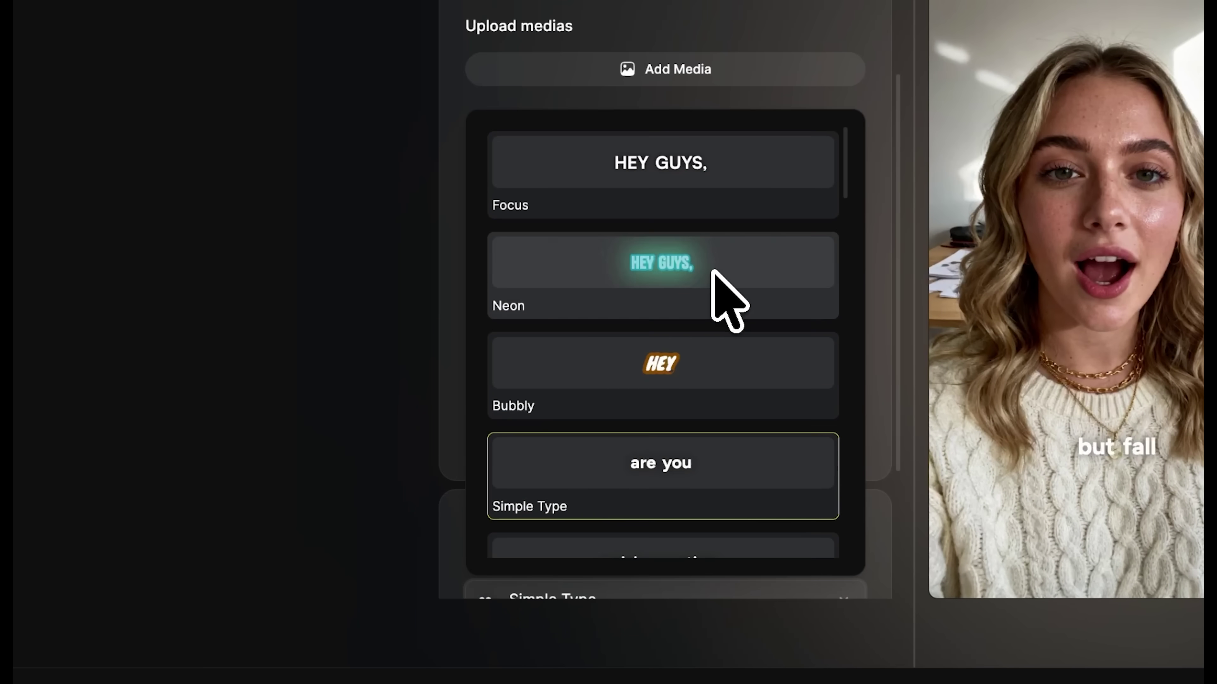
pyautogui.scroll(-5, 714, 288)
pyautogui.scroll(-5, 638, 484)
pyautogui.click(841, 574)
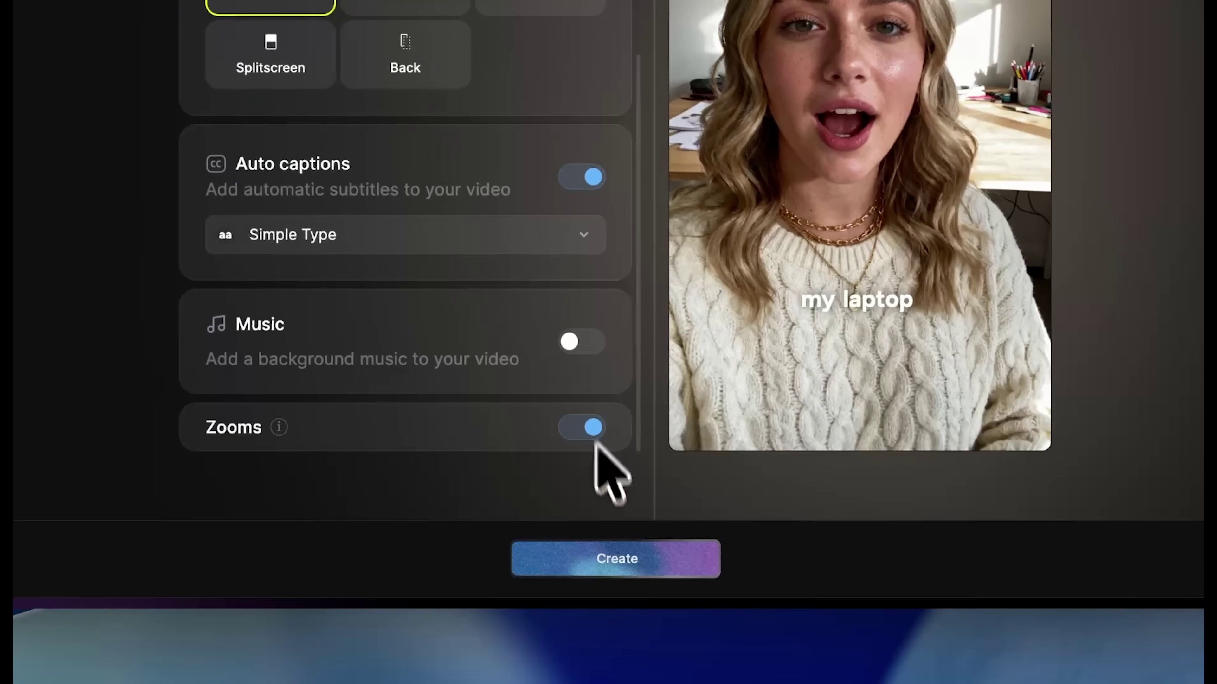
pyautogui.click(617, 559)
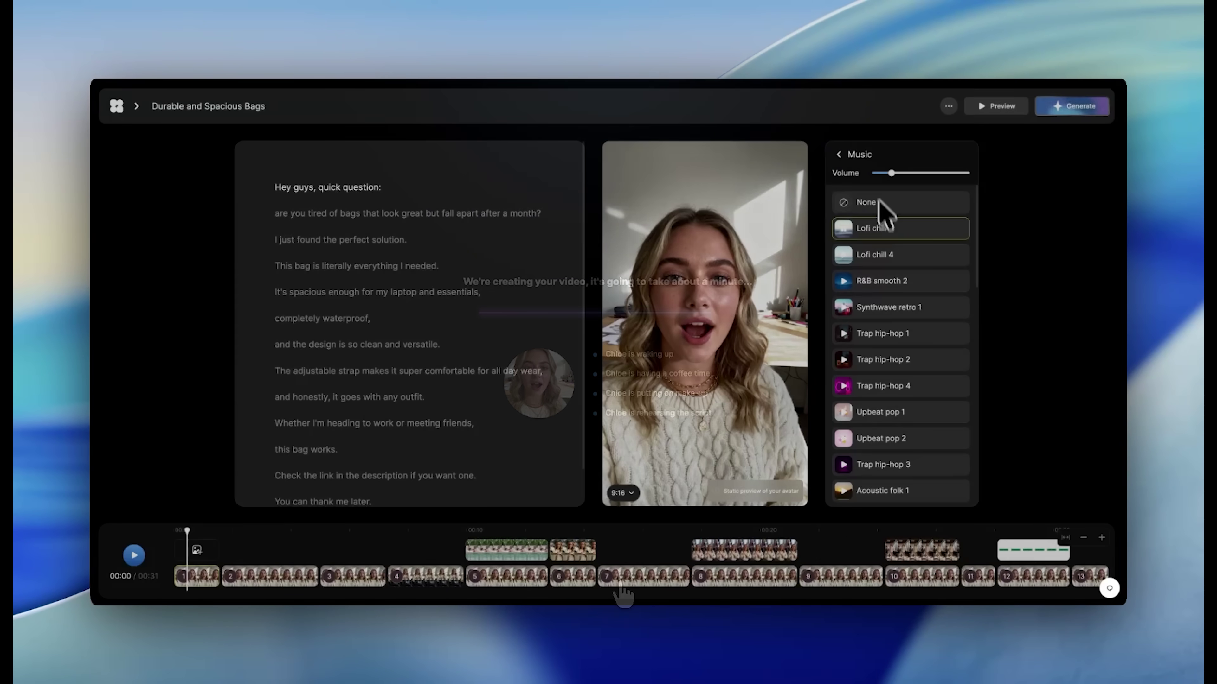
# Step: Browse caption styles for the Durable and Spacious Bags video, then open its 1080p generation summary
pyautogui.click(858, 163)
pyautogui.click(876, 299)
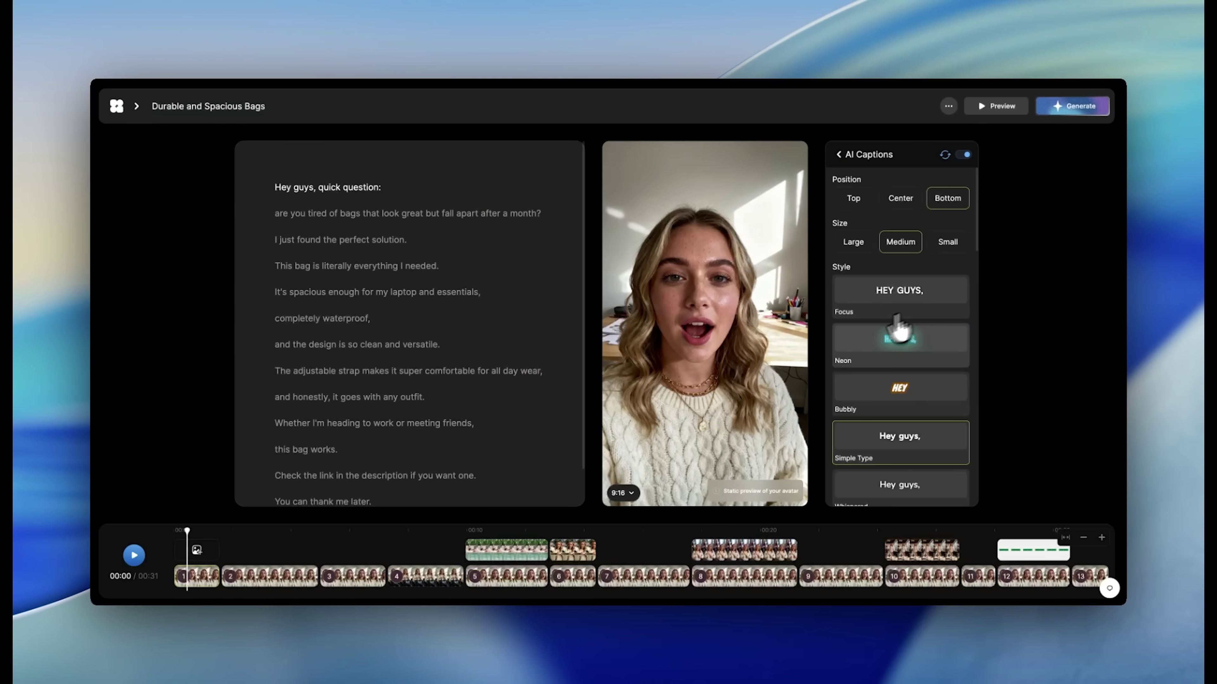
pyautogui.scroll(-10, 778, 225)
pyautogui.scroll(15, 714, 299)
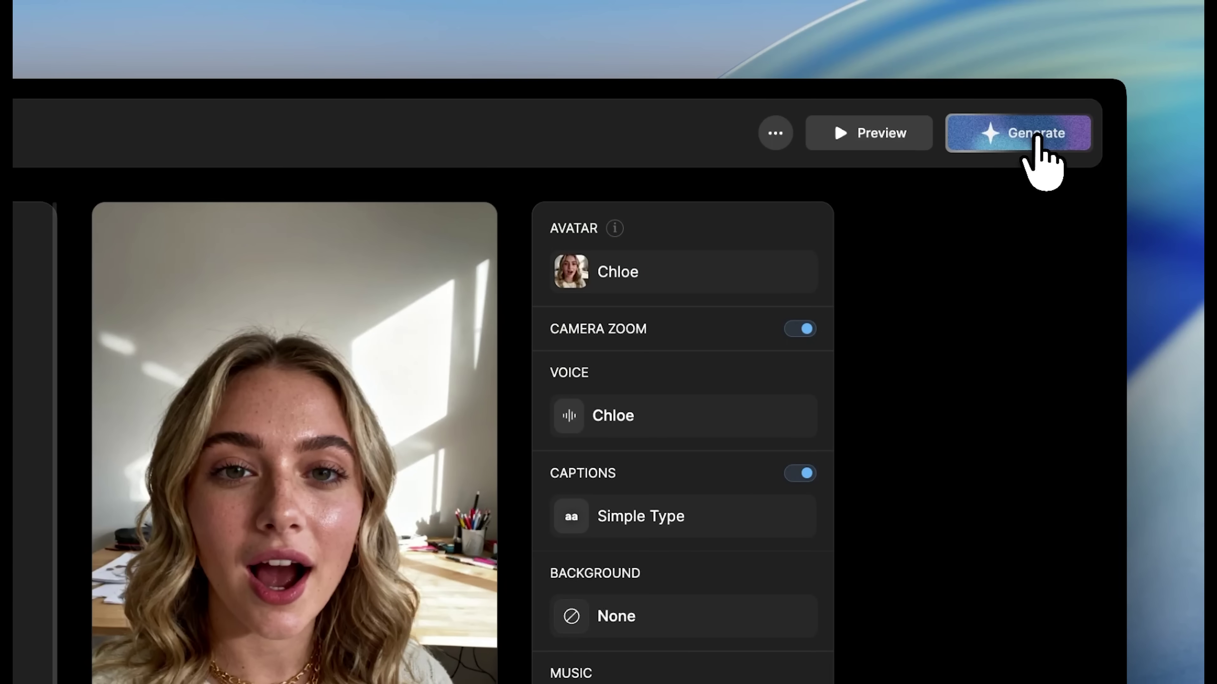
pyautogui.click(1037, 138)
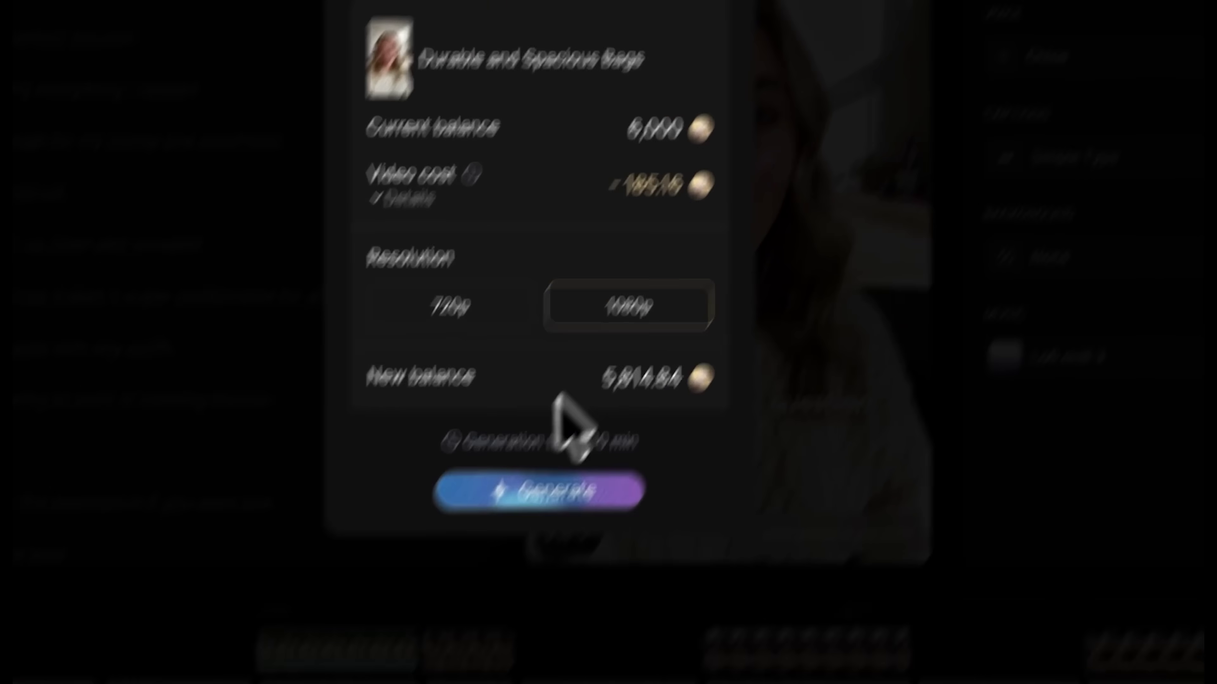